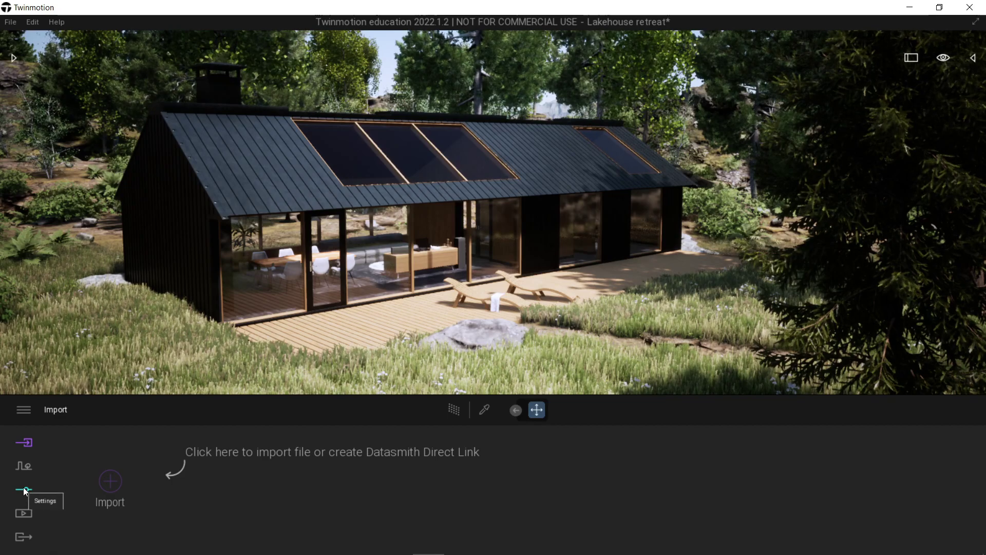
# Step: Load the saved bathroom view Image1 from the media images and quit media mode
pyautogui.click(24, 511)
pyautogui.click(198, 488)
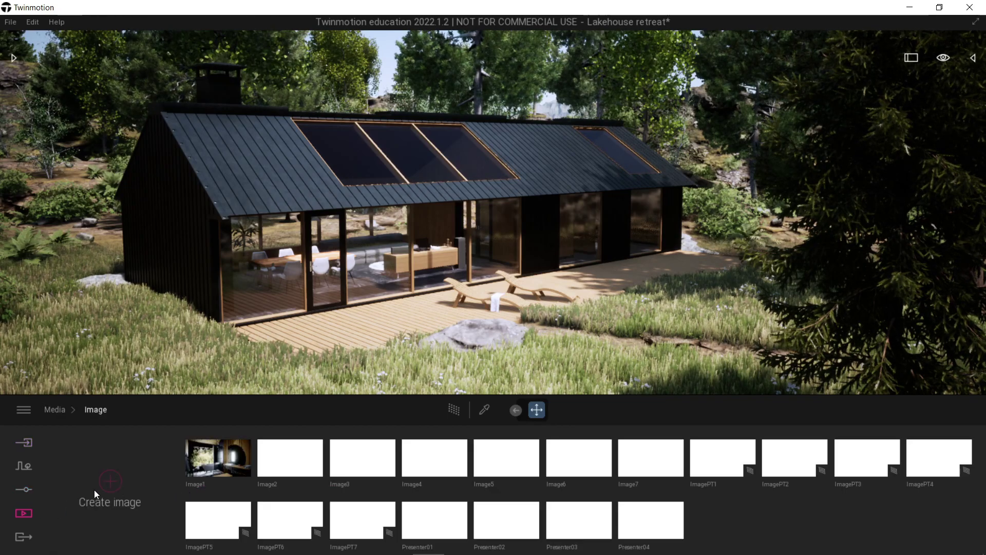
pyautogui.click(208, 464)
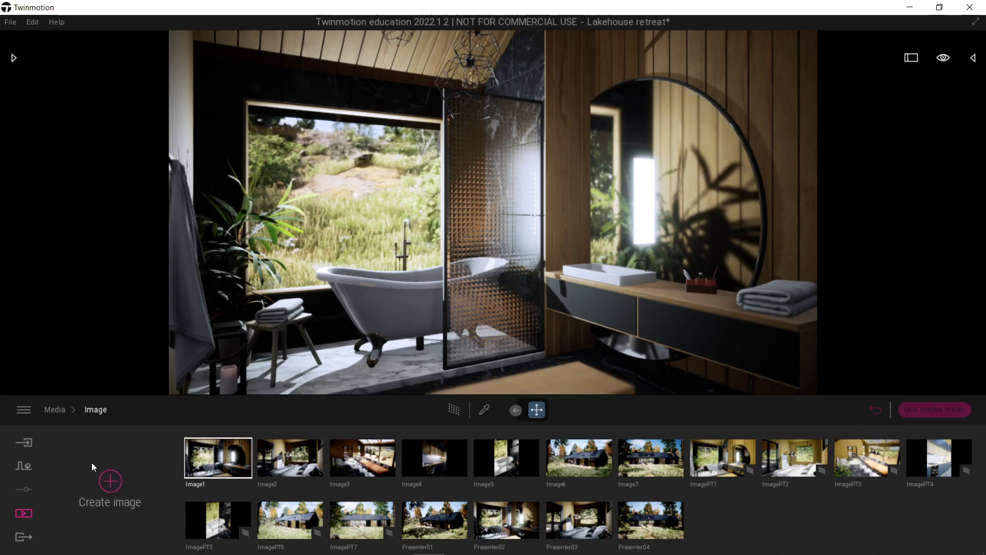
pyautogui.click(919, 410)
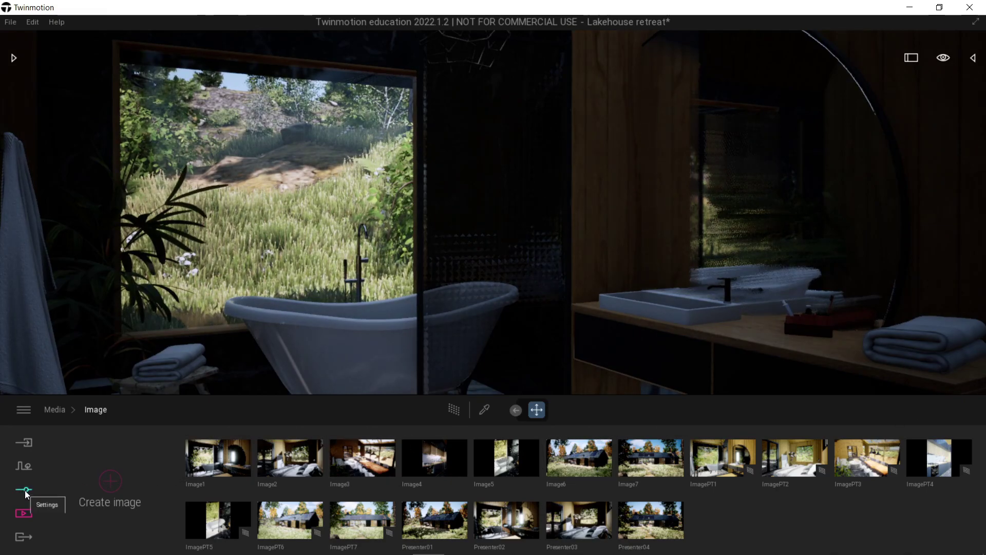
# Step: Open the scene settings and switch on the Path Tracer for the bathroom view
pyautogui.click(28, 447)
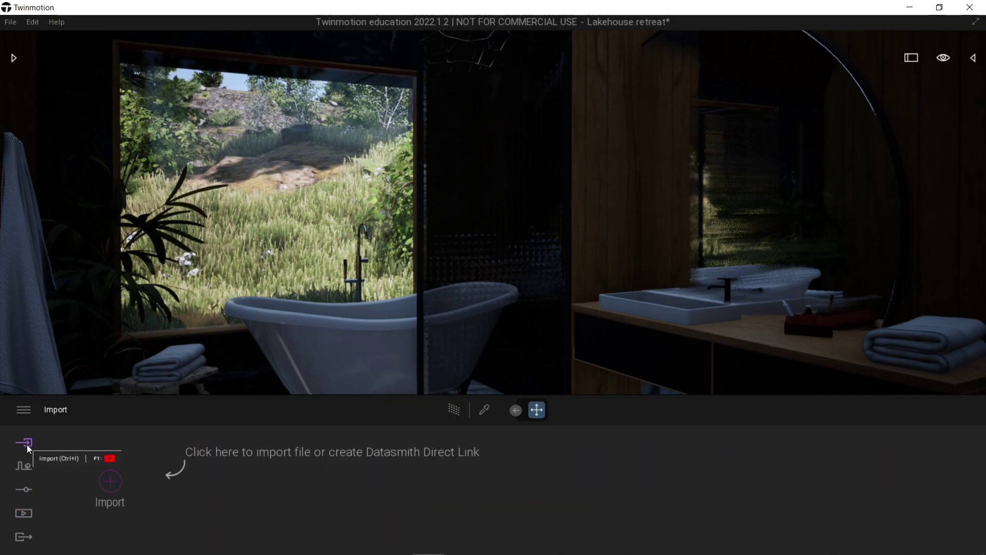
pyautogui.click(24, 489)
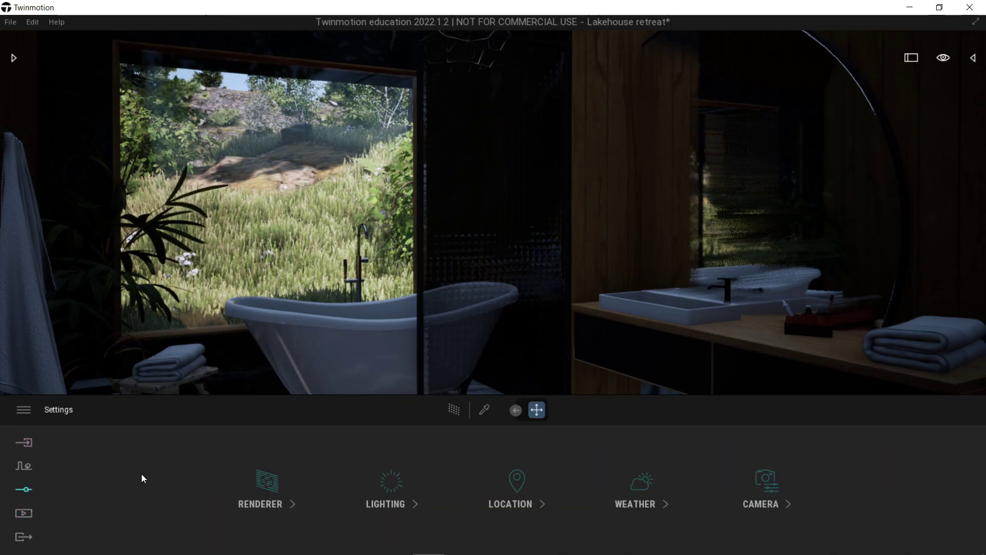
pyautogui.click(452, 409)
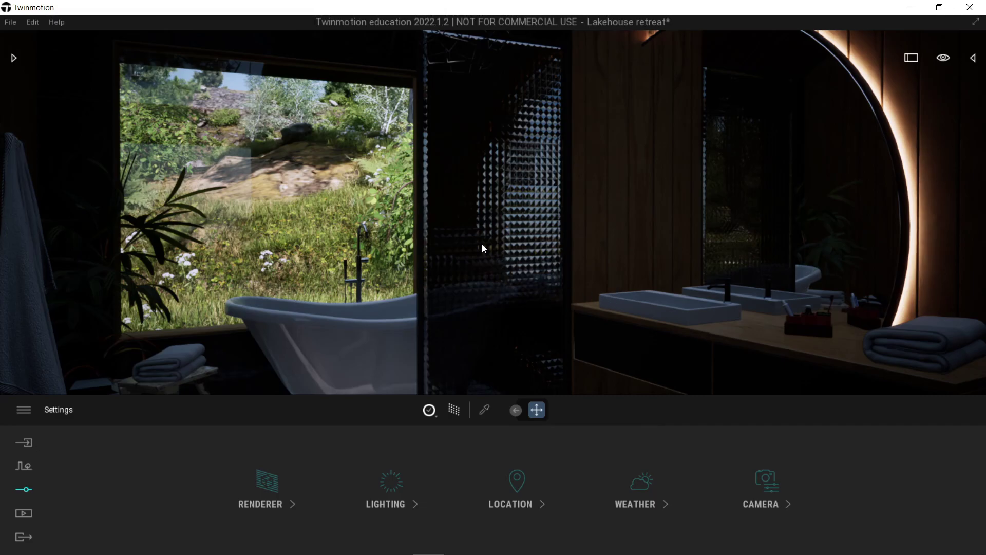
# Step: Place the Felix cat from the Animals library on the wooden cabinet in front of the bathtub
pyautogui.moveTo(456, 247)
pyautogui.mouseDown(button='right')
pyautogui.moveTo(570, 264)
pyautogui.moveTo(688, 303)
pyautogui.moveTo(771, 370)
pyautogui.moveTo(540, 344)
pyautogui.moveTo(411, 282)
pyautogui.moveTo(303, 261)
pyautogui.moveTo(465, 298)
pyautogui.moveTo(583, 249)
pyautogui.moveTo(613, 222)
pyautogui.mouseUp(button='right')
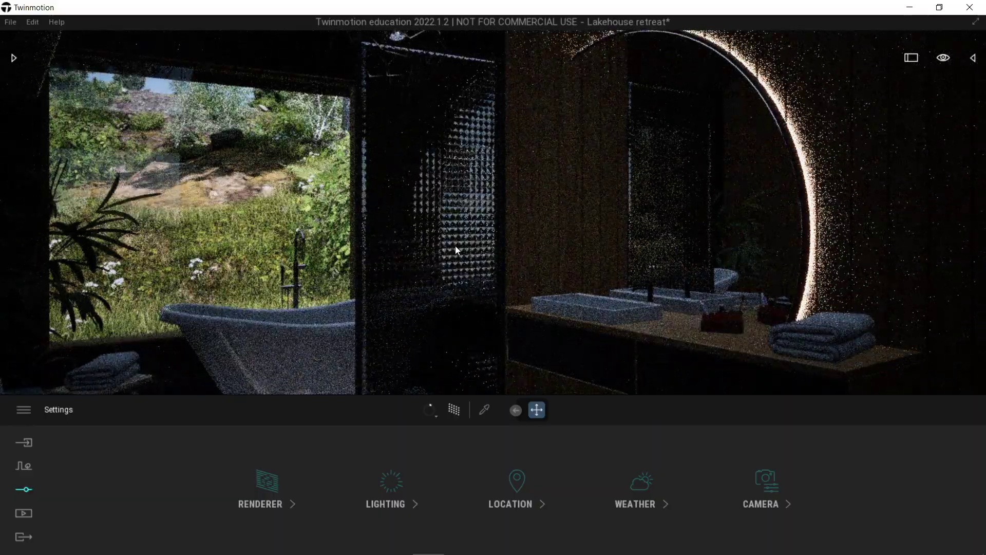
pyautogui.moveTo(543, 237); pyautogui.dragTo(544, 385, button='right')
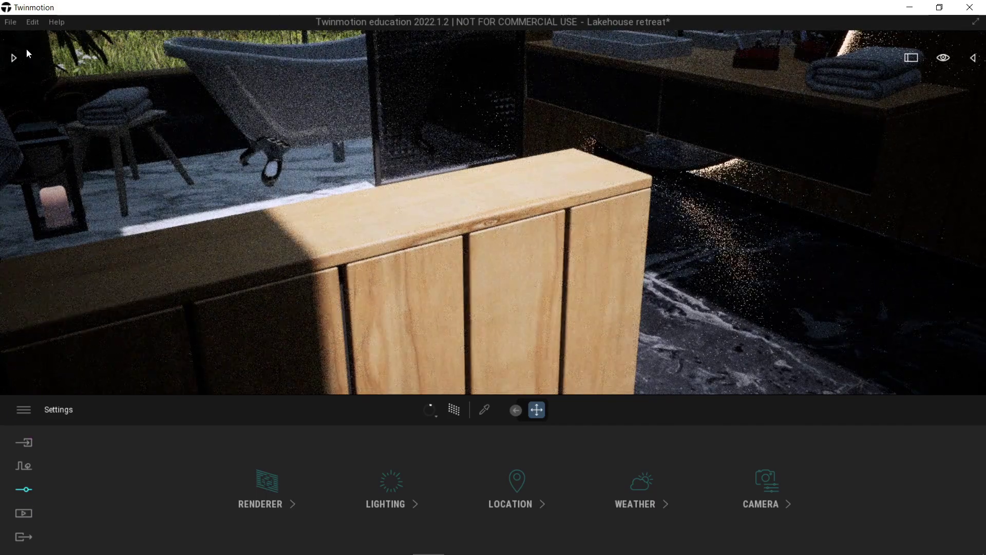
pyautogui.click(18, 56)
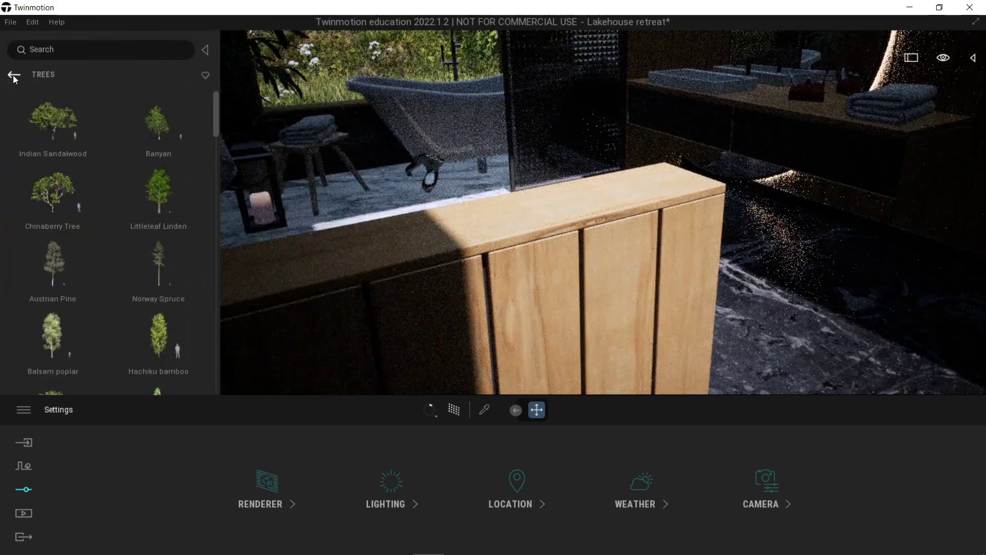
pyautogui.click(13, 75)
pyautogui.click(54, 371)
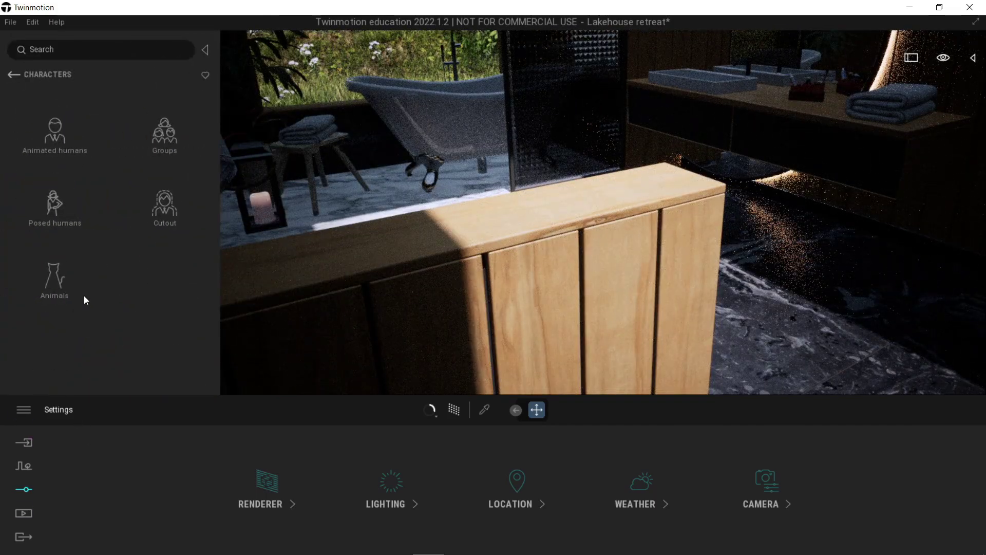
pyautogui.click(44, 276)
pyautogui.moveTo(169, 142); pyautogui.dragTo(588, 205)
pyautogui.press('Escape')
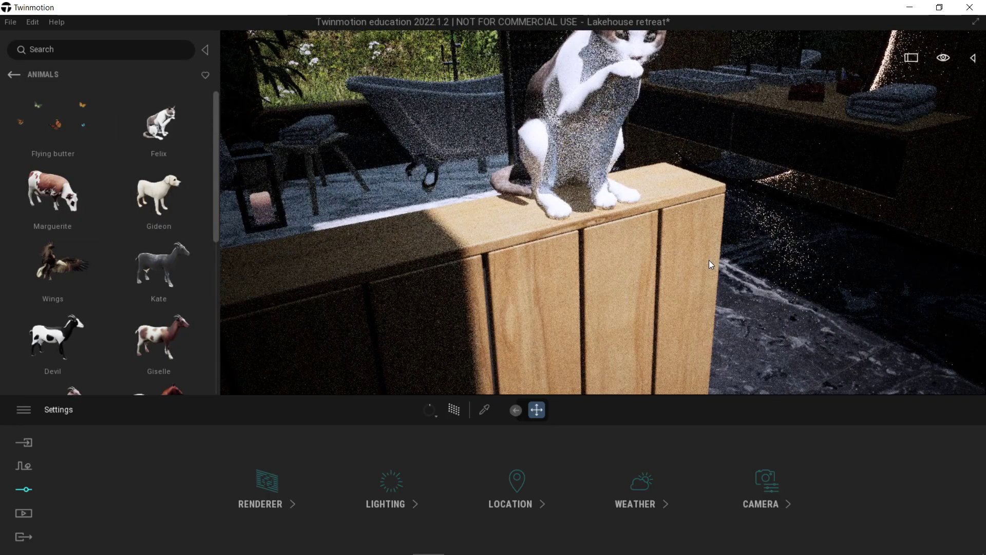
# Step: Compare the cat on the cabinet in real-time rendering and with the Path Tracer
pyautogui.moveTo(709, 260); pyautogui.dragTo(748, 146, button='right')
pyautogui.press('r')
pyautogui.moveTo(709, 259)
pyautogui.mouseDown(button='right')
pyautogui.moveTo(760, 258)
pyautogui.moveTo(698, 256)
pyautogui.mouseUp(button='right')
pyautogui.press('a')
pyautogui.press('d')
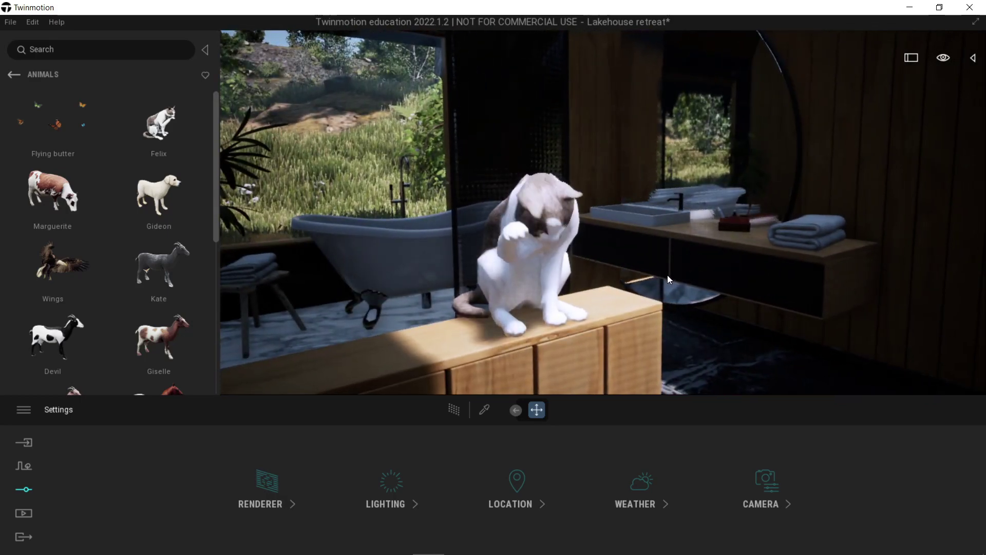
pyautogui.click(453, 411)
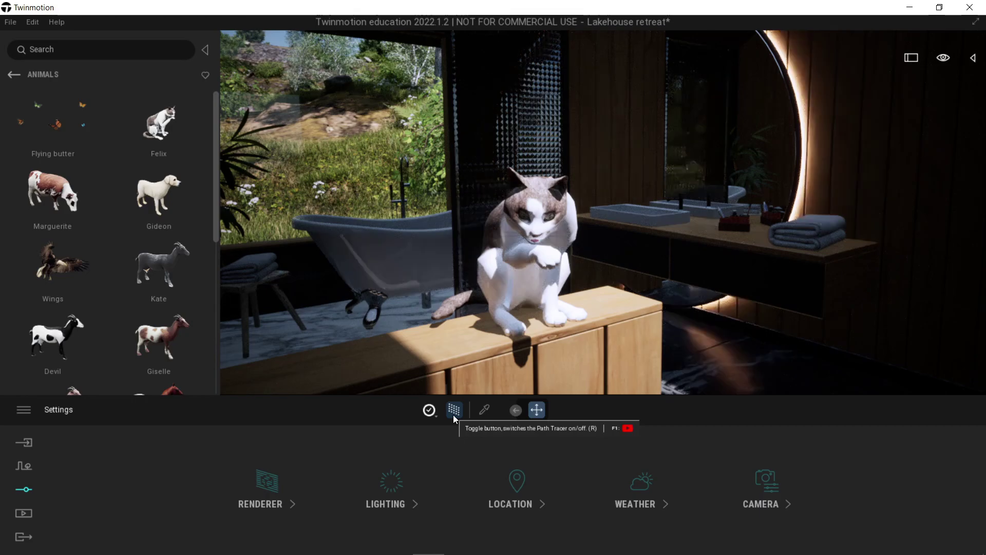
pyautogui.click(453, 409)
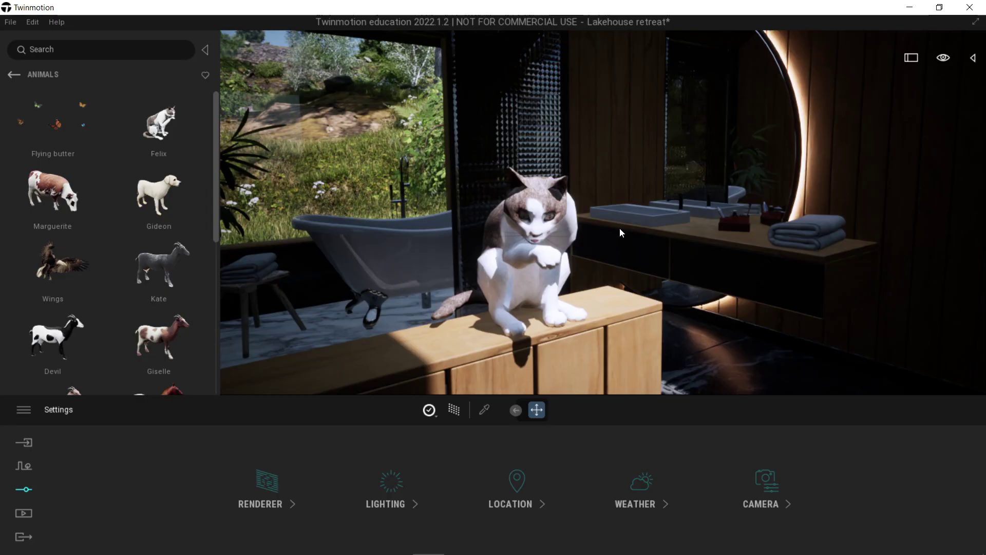
# Step: Delete the cat from the wooden cabinet
pyautogui.press('d')
pyautogui.press('a')
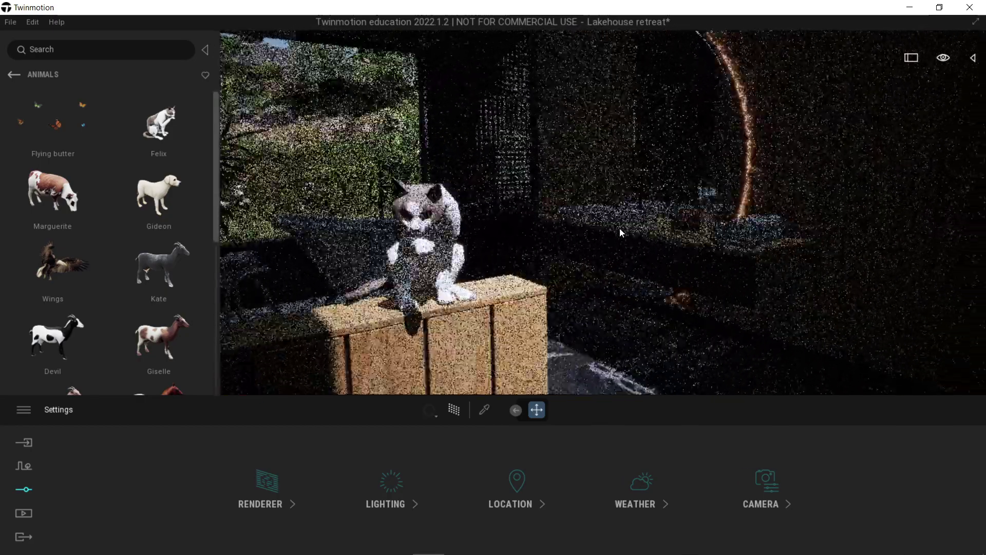
pyautogui.press('a')
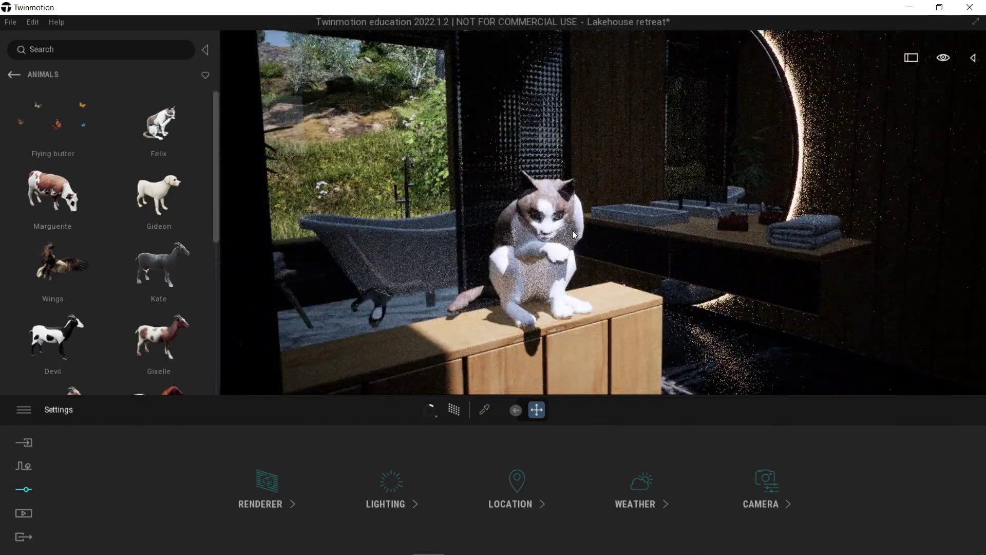
pyautogui.click(551, 252)
pyautogui.press('Delete')
# Step: Examine the bathtub area with the Path Tracer off and on while moving the camera
pyautogui.moveTo(551, 253); pyautogui.dragTo(492, 343, button='right')
pyautogui.press('s')
pyautogui.press('w')
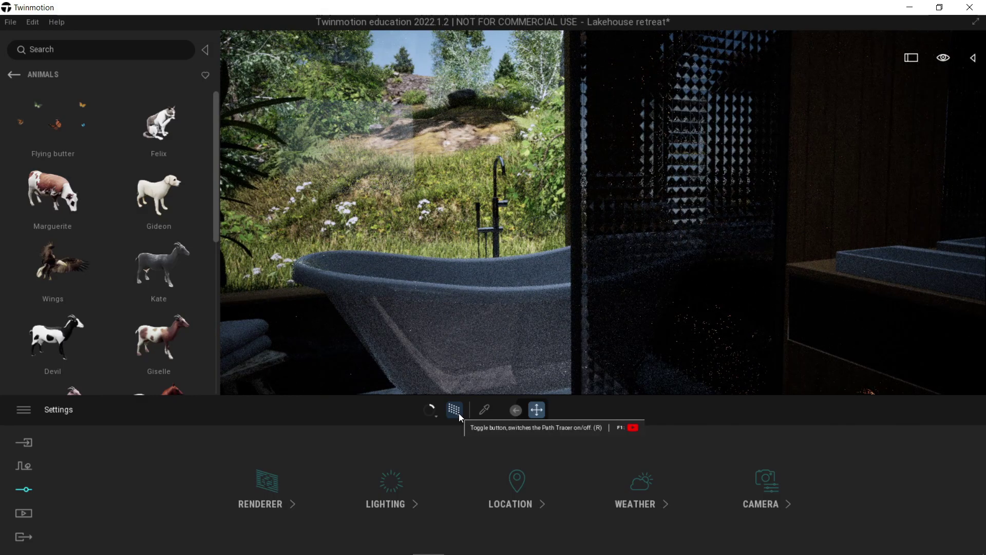
pyautogui.click(454, 410)
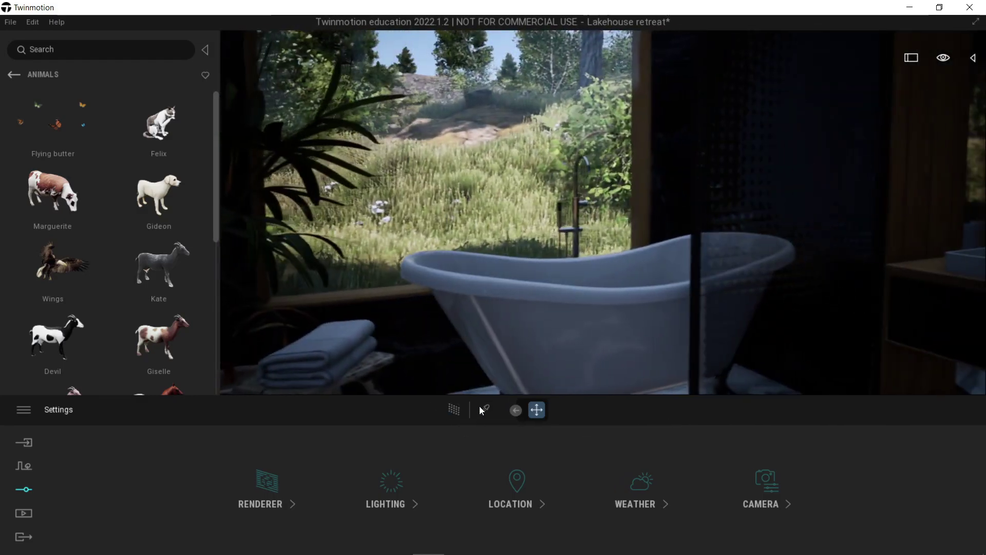
pyautogui.click(453, 409)
pyautogui.press('d')
pyautogui.press('a')
pyautogui.press('d')
pyautogui.press('a')
pyautogui.press('d')
pyautogui.press('a')
pyautogui.click(454, 409)
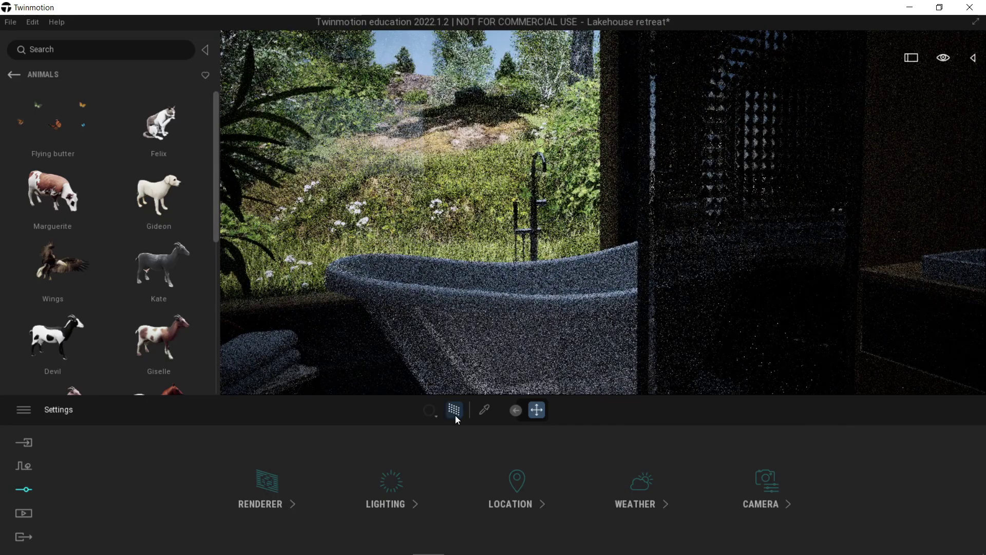
# Step: Compare the house exterior from above the deck with the Path Tracer on and off
pyautogui.scroll(5, 602, 264)
pyautogui.moveTo(599, 260); pyautogui.dragTo(575, 208, button='right')
pyautogui.press('e')
pyautogui.press('d')
pyautogui.press('d')
pyautogui.press('q')
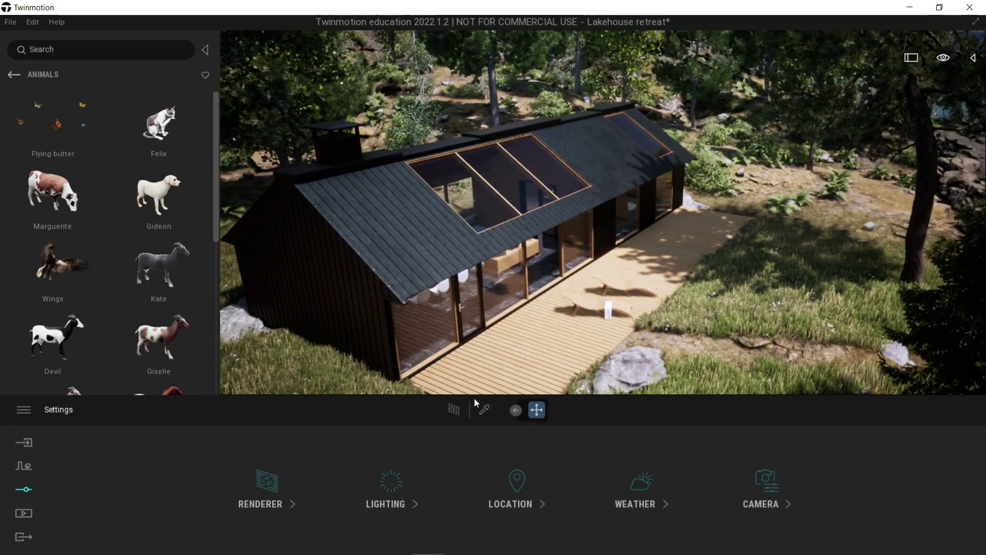
pyautogui.click(455, 409)
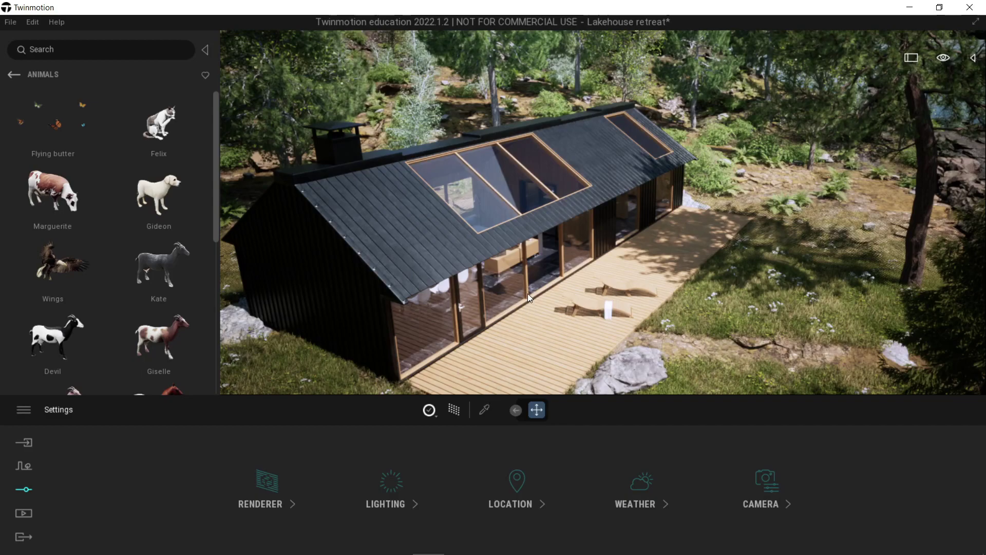
pyautogui.click(455, 411)
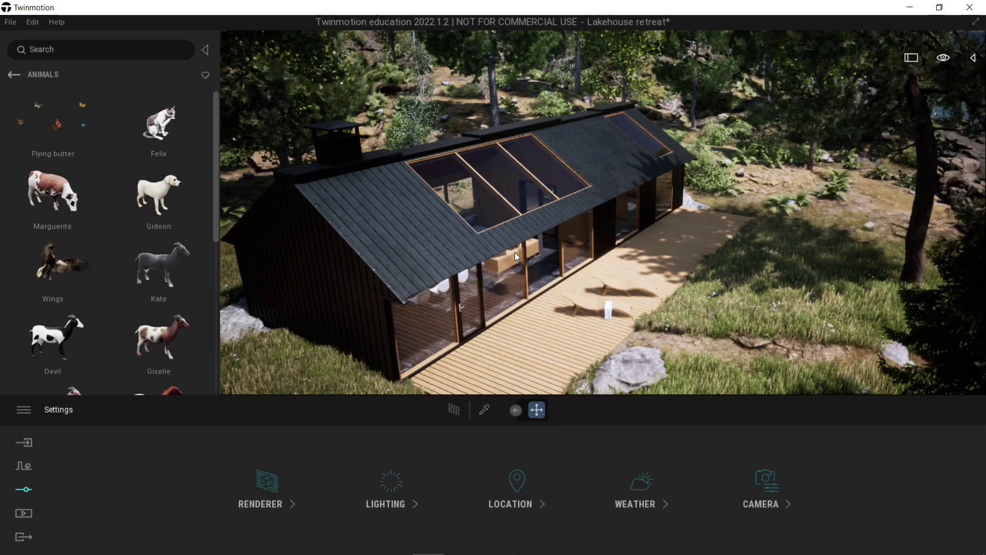
# Step: Create a new media image of the house's glazed front, framed from a low viewpoint in the grass
pyautogui.click(24, 513)
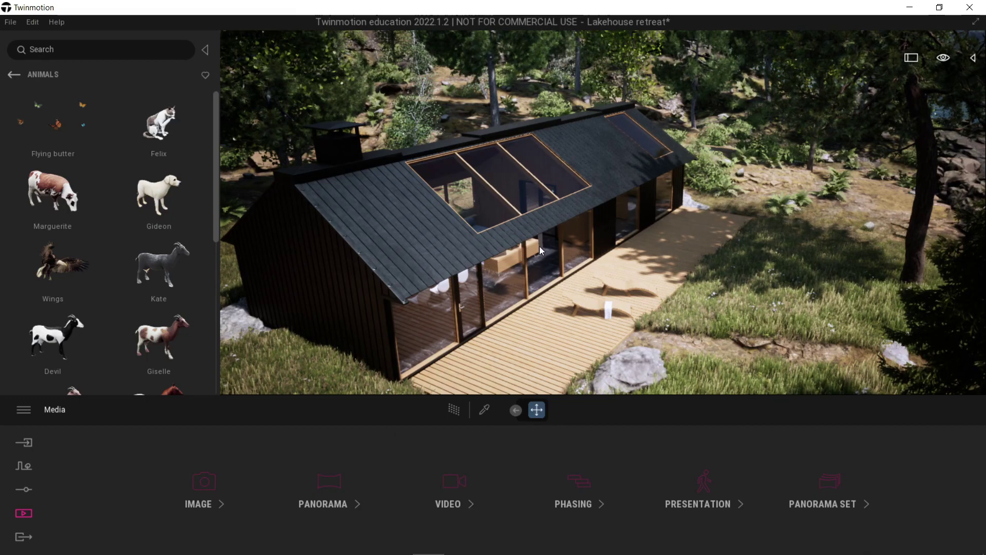
pyautogui.scroll(4, 539, 246)
pyautogui.moveTo(536, 233); pyautogui.dragTo(560, 154, button='right')
pyautogui.moveTo(479, 231); pyautogui.dragTo(546, 252, button='right')
pyautogui.press('q')
pyautogui.press('e')
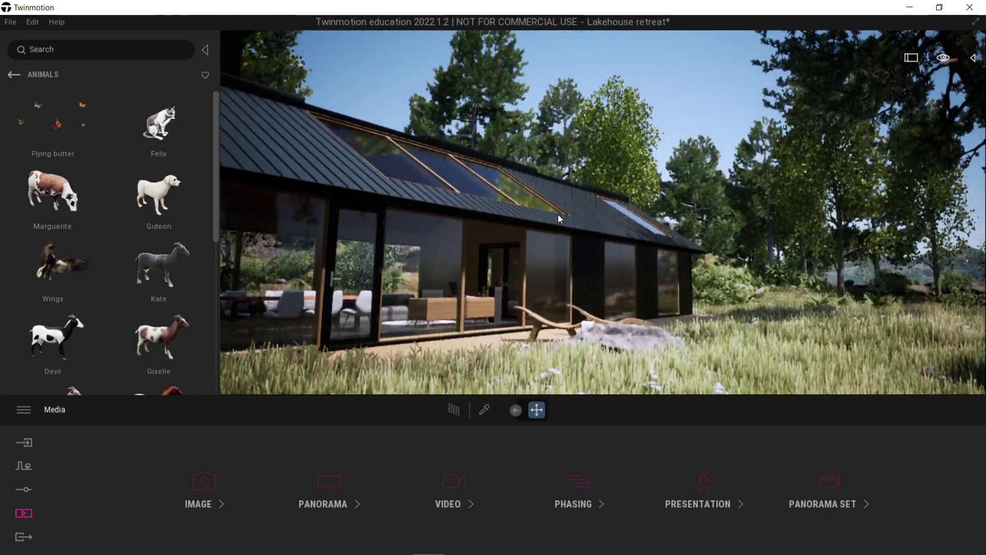
pyautogui.press('a')
pyautogui.press('q')
pyautogui.press('e')
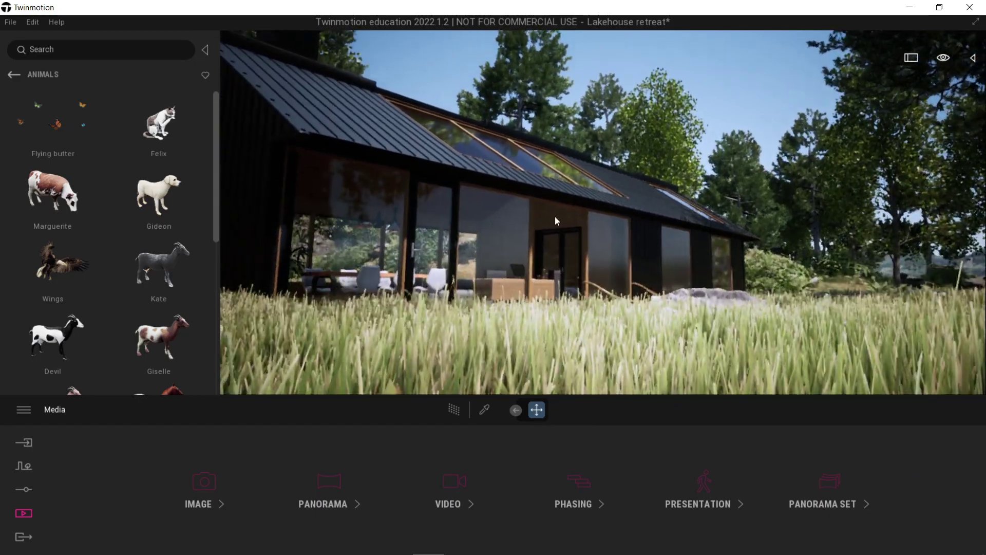
pyautogui.press('q')
pyautogui.press('e')
pyautogui.moveTo(555, 217); pyautogui.dragTo(508, 198, button='right')
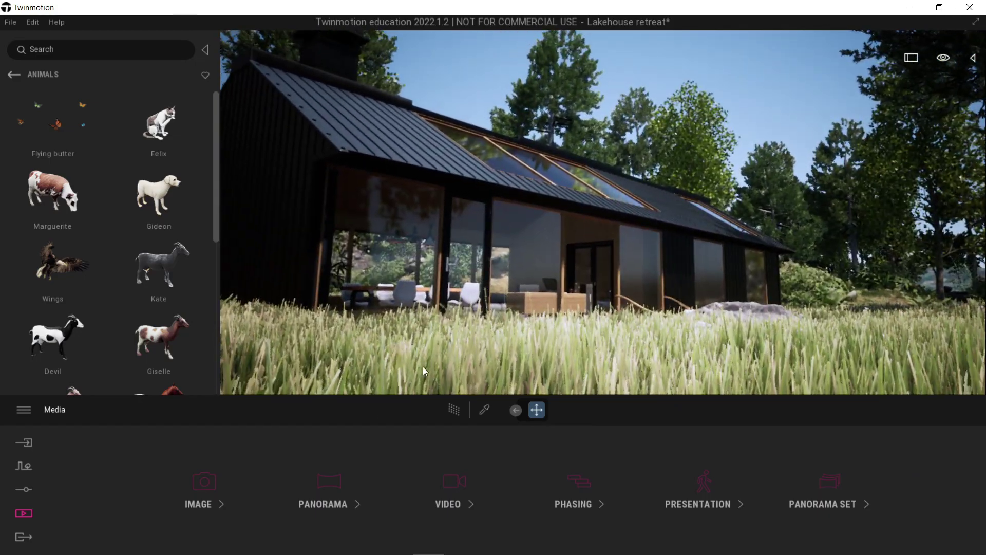
pyautogui.click(183, 489)
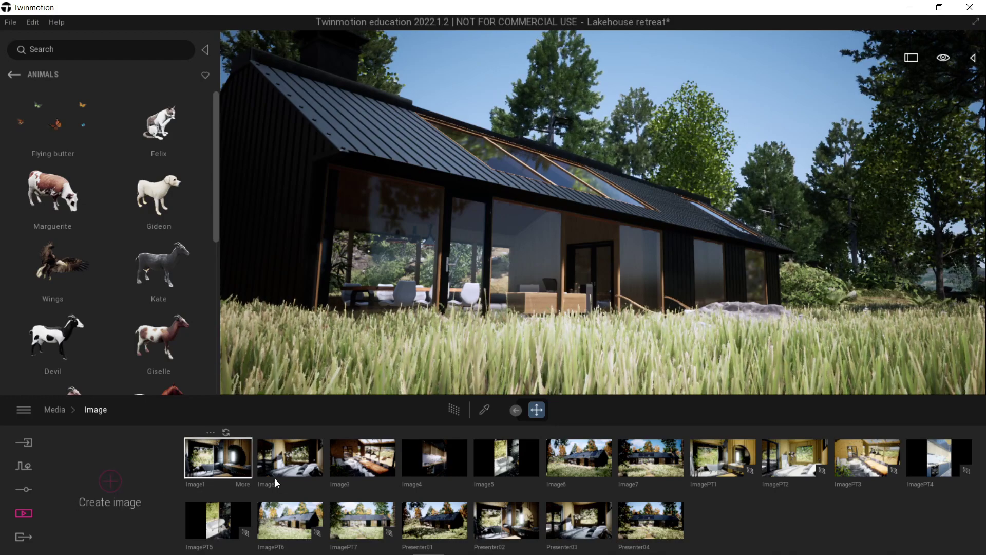
pyautogui.moveTo(310, 504)
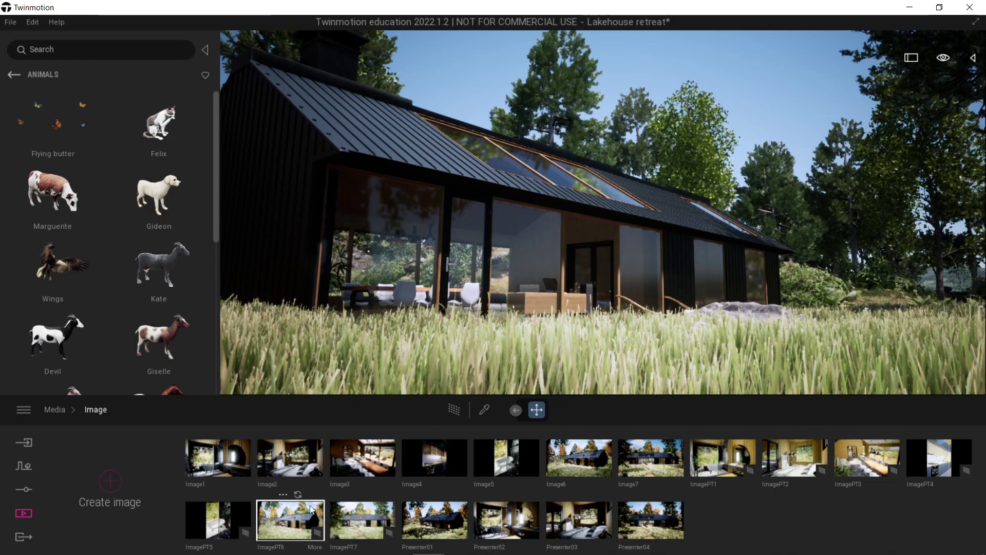
pyautogui.click(101, 482)
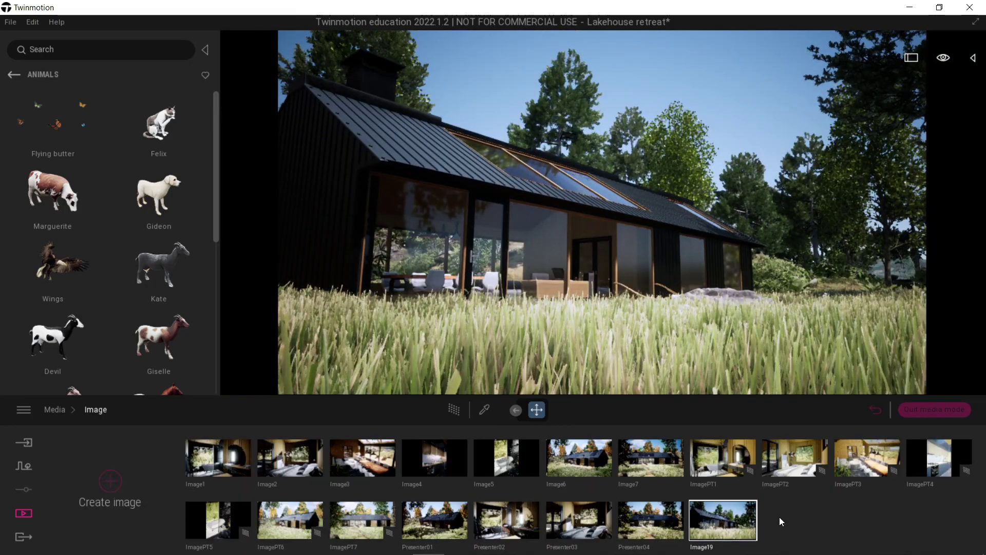
# Step: Rename the new image as Trial
pyautogui.click(715, 494)
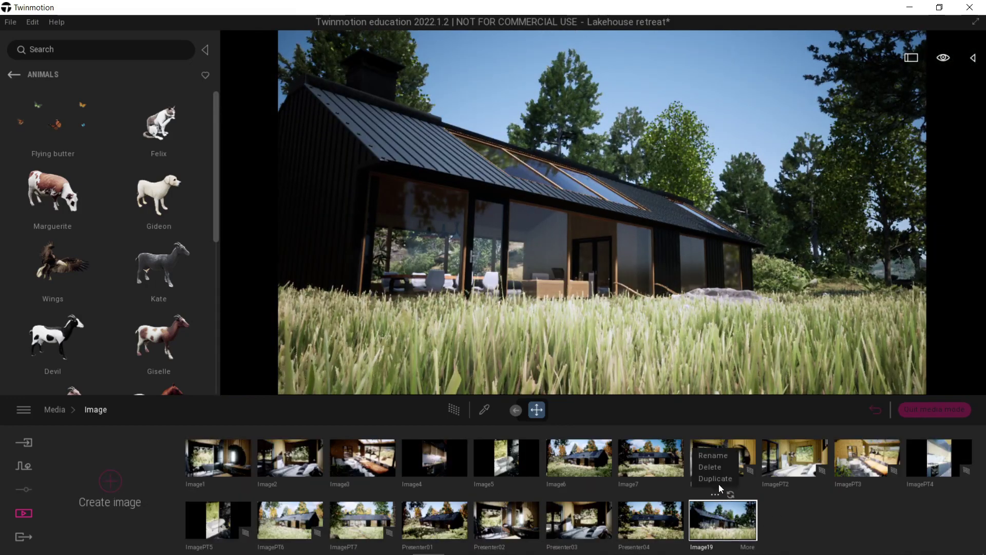
pyautogui.click(714, 455)
pyautogui.write('Tria')
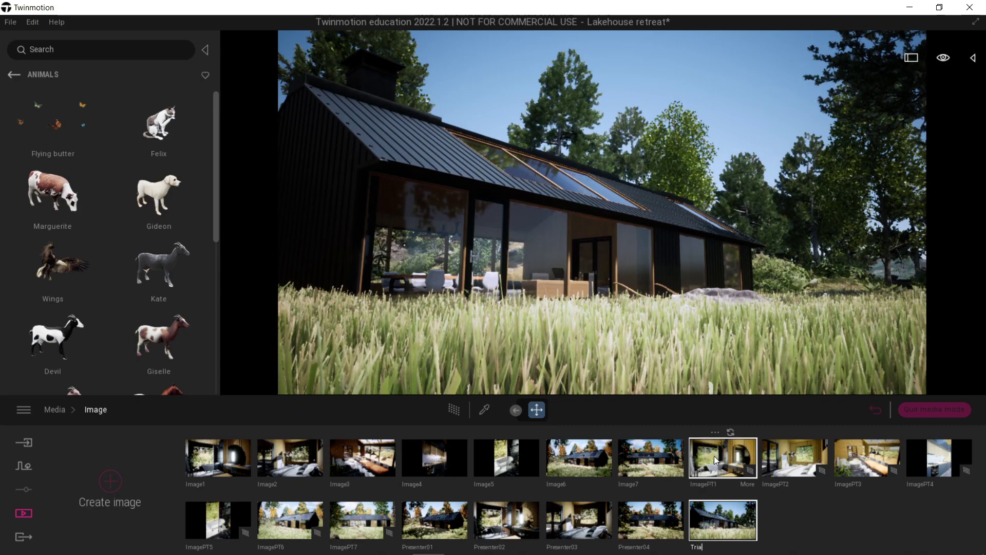
pyautogui.write('l')
pyautogui.press('Return')
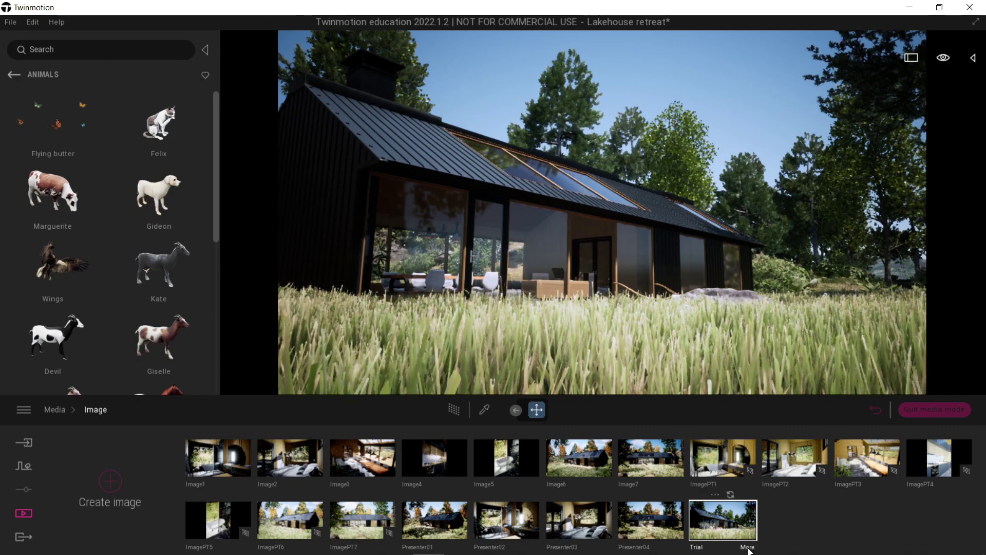
# Step: Set the Trial image's output size to Custom with a width of 800 and a height of 800
pyautogui.click(748, 548)
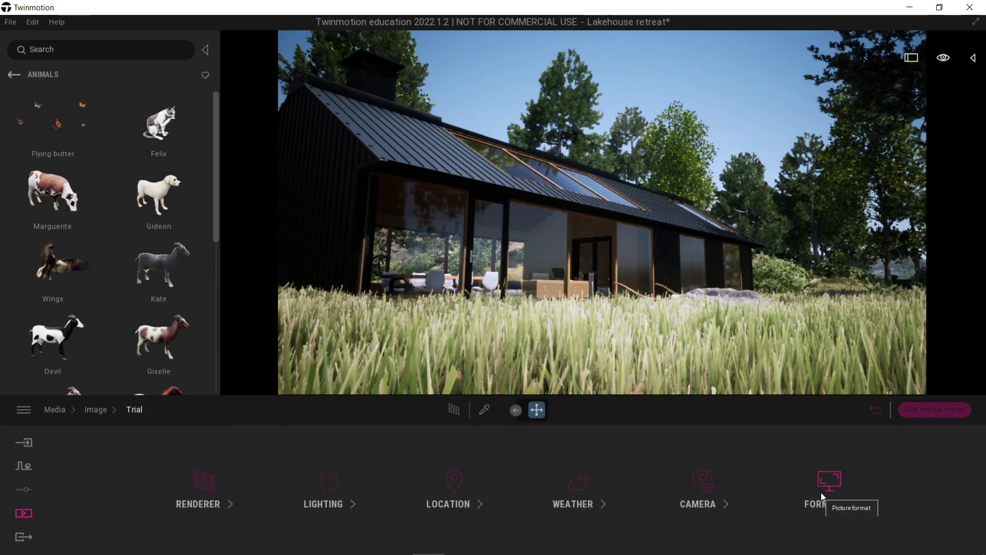
pyautogui.click(822, 488)
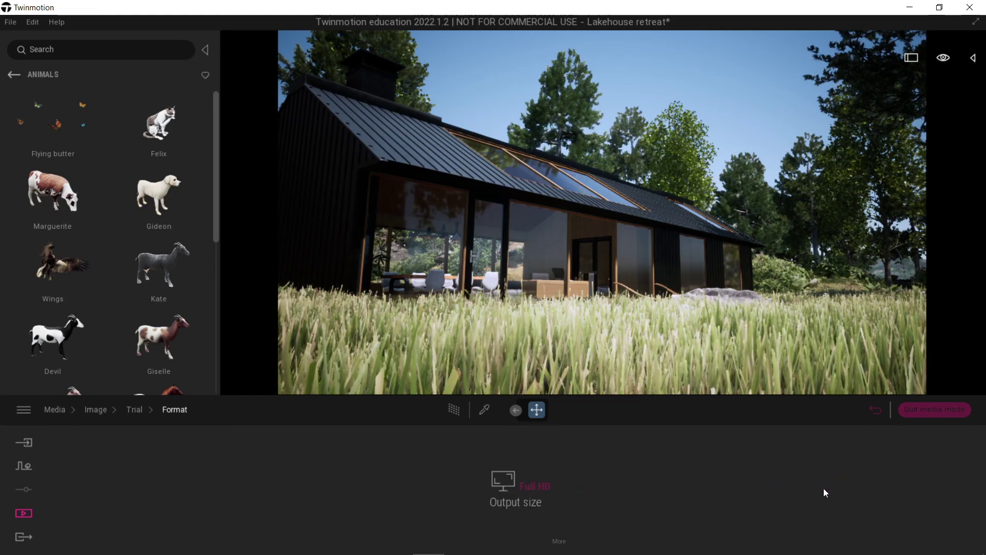
pyautogui.click(537, 489)
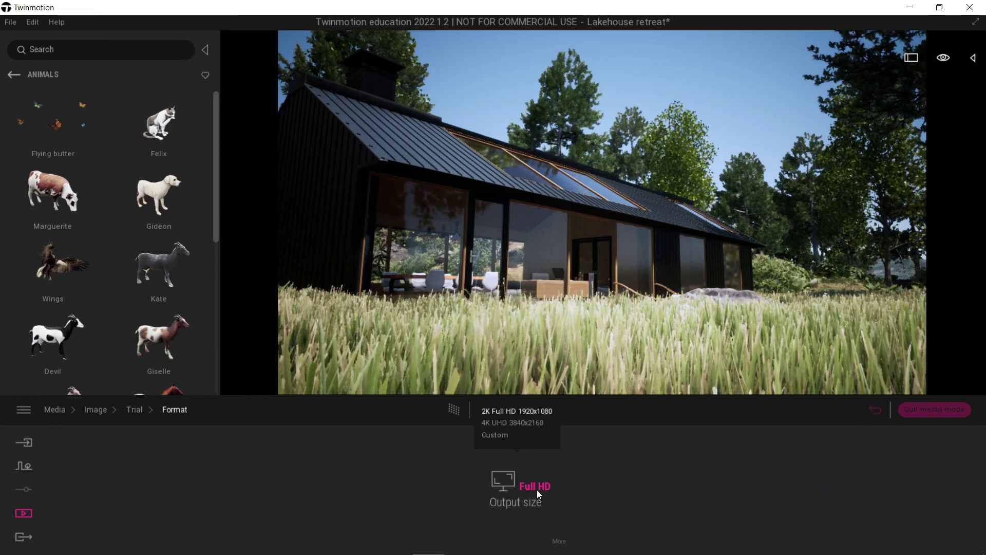
pyautogui.click(504, 436)
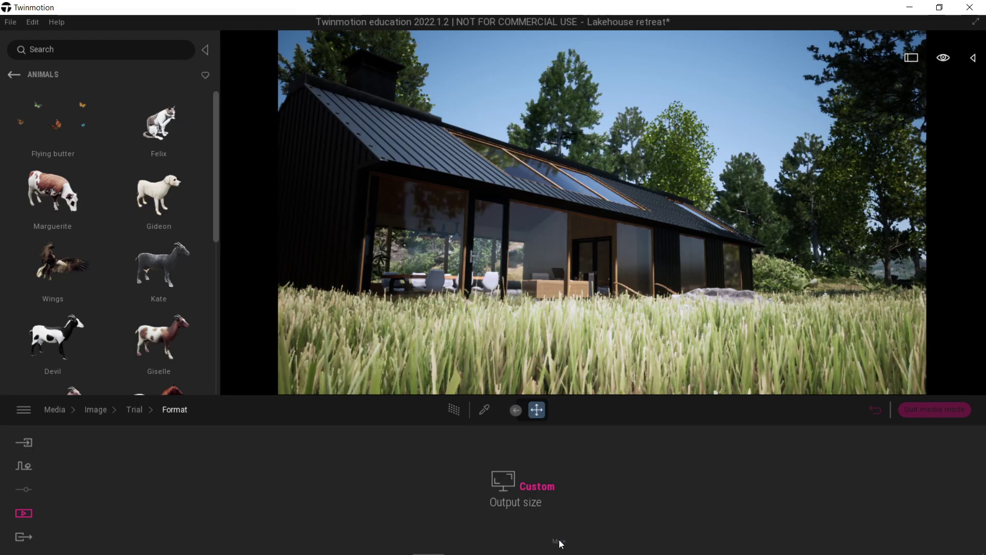
pyautogui.click(511, 500)
pyautogui.click(469, 486)
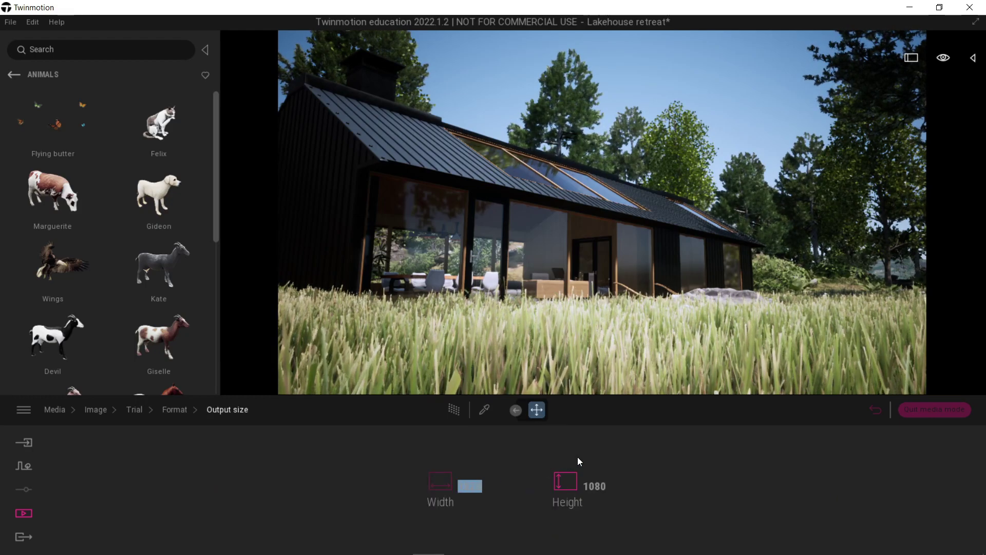
pyautogui.write('800')
pyautogui.press('Return')
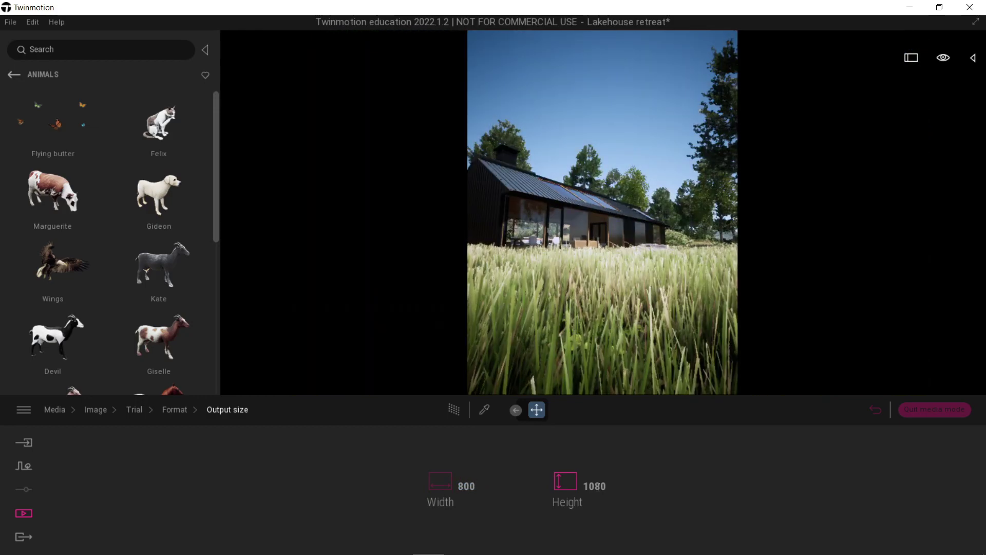
pyautogui.click(595, 486)
pyautogui.write('800')
pyautogui.press('Return')
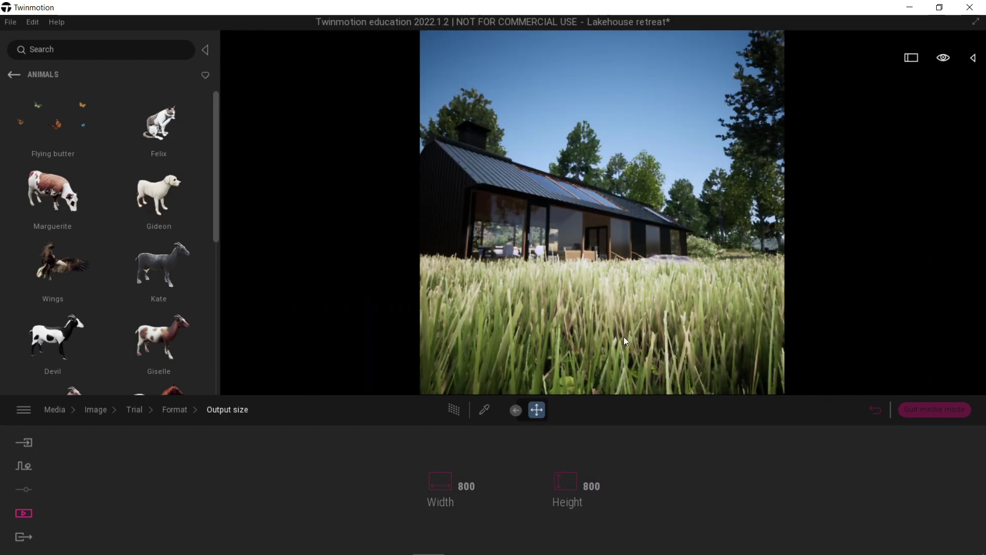
# Step: Reframe the square image from slightly higher above the grass, showing the house front, its deck and the rock
pyautogui.keyDown('shift'); pyautogui.moveTo(634, 238); pyautogui.dragTo(631, 254, button='middle'); pyautogui.keyUp('shift')
pyautogui.scroll(1, 630, 254)
pyautogui.scroll(-1, 630, 254)
pyautogui.scroll(1, 629, 255)
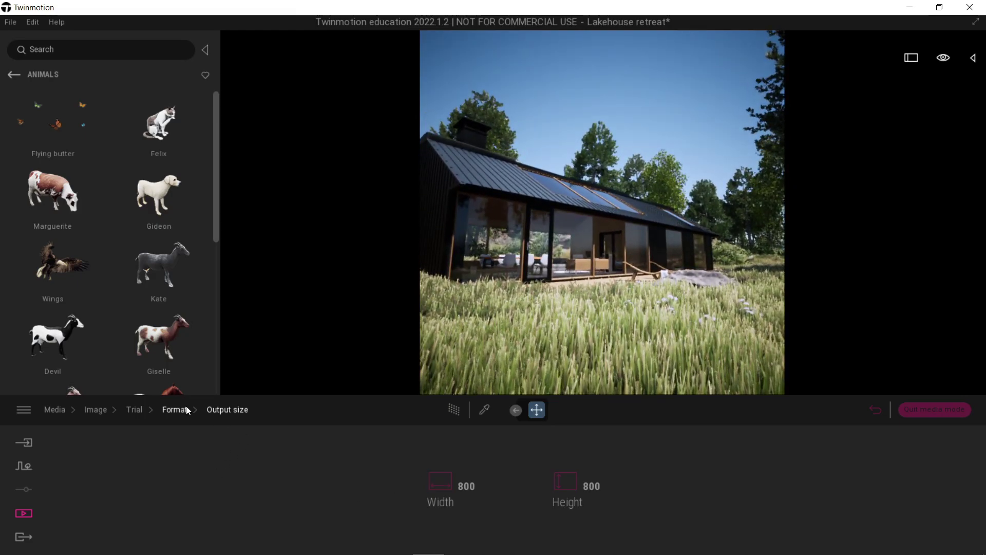
# Step: Turn on the Path Tracer in the Trial image's renderer settings
pyautogui.click(174, 410)
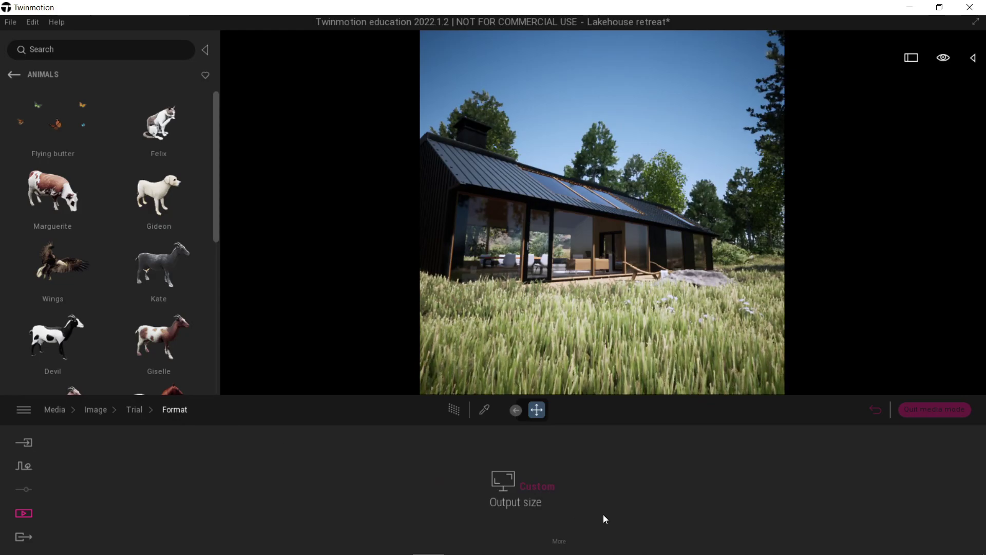
pyautogui.click(136, 410)
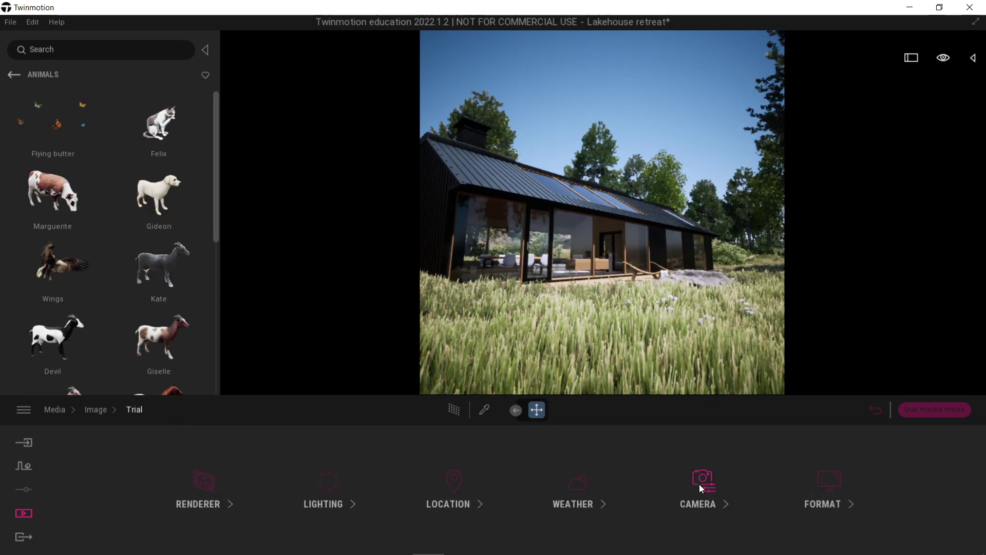
pyautogui.click(218, 491)
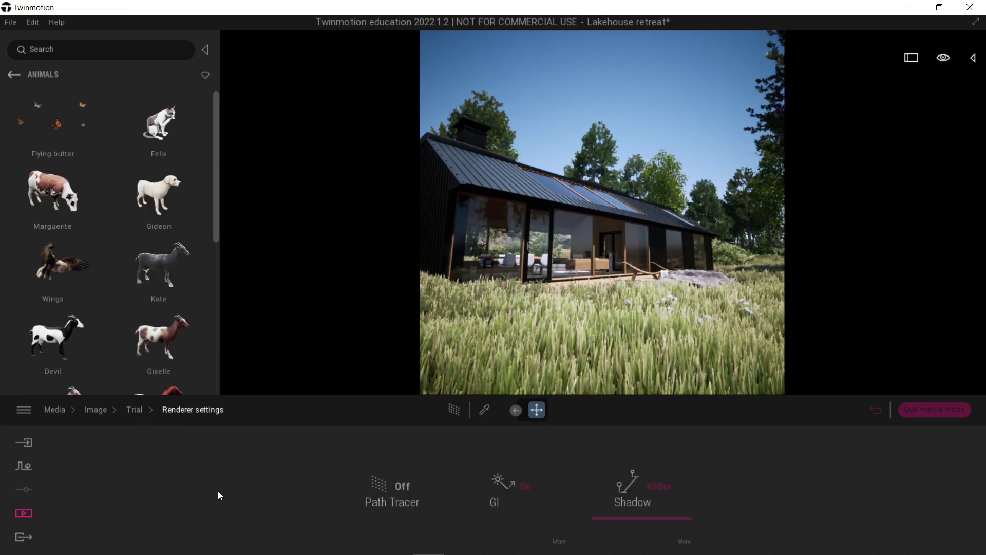
pyautogui.click(403, 491)
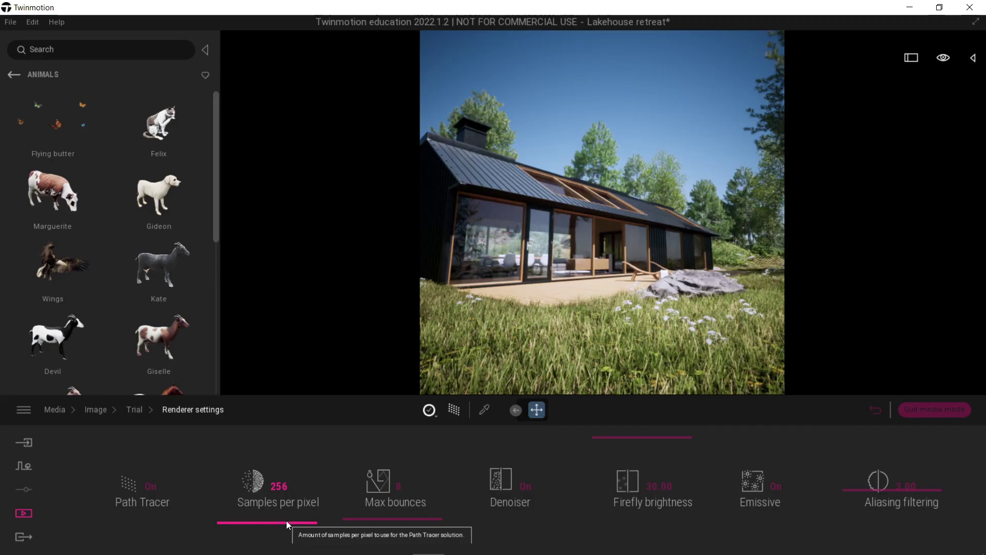
# Step: Try the Path Tracer's samples per pixel at 8192, and set the value to 100
pyautogui.moveTo(286, 520); pyautogui.dragTo(297, 415)
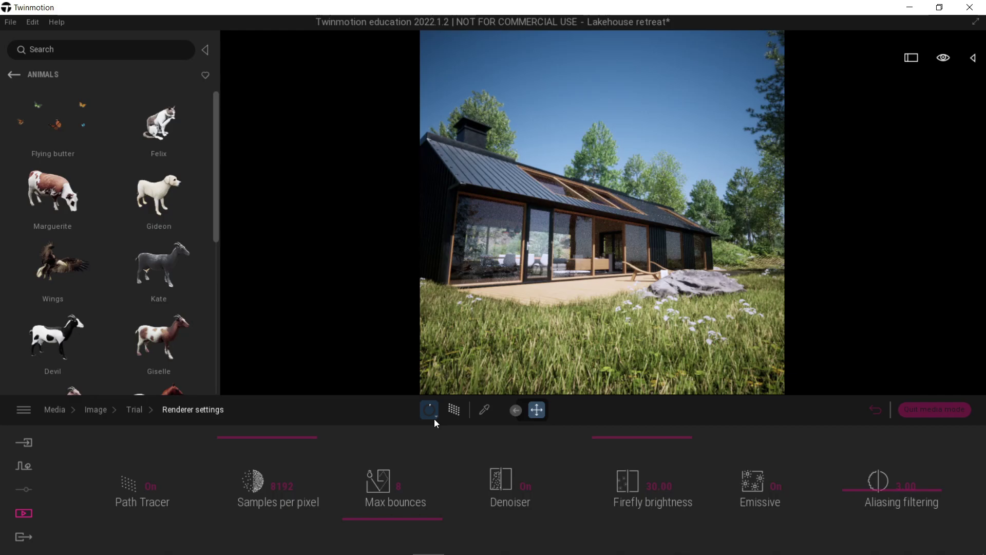
pyautogui.moveTo(315, 440); pyautogui.dragTo(288, 484)
pyautogui.click(288, 483)
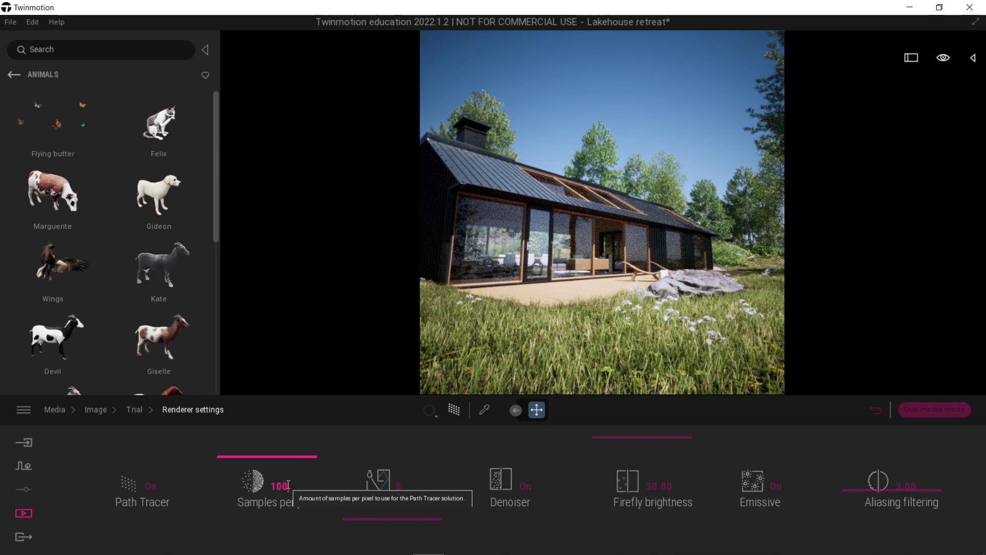
pyautogui.write('100')
pyautogui.press('Return')
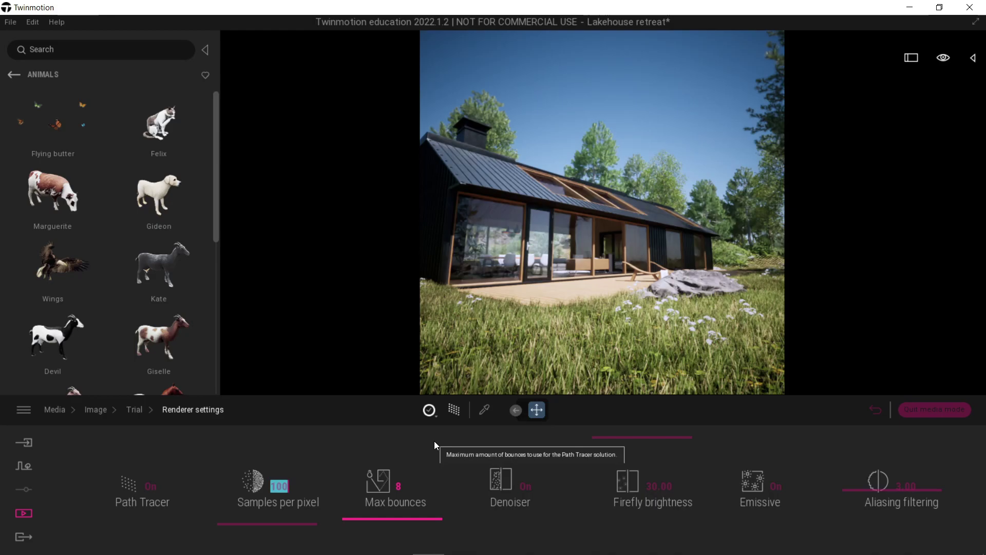
# Step: Create a new video from the current view and add a second keyframe facing the house's long glazed front more directly
pyautogui.click(58, 409)
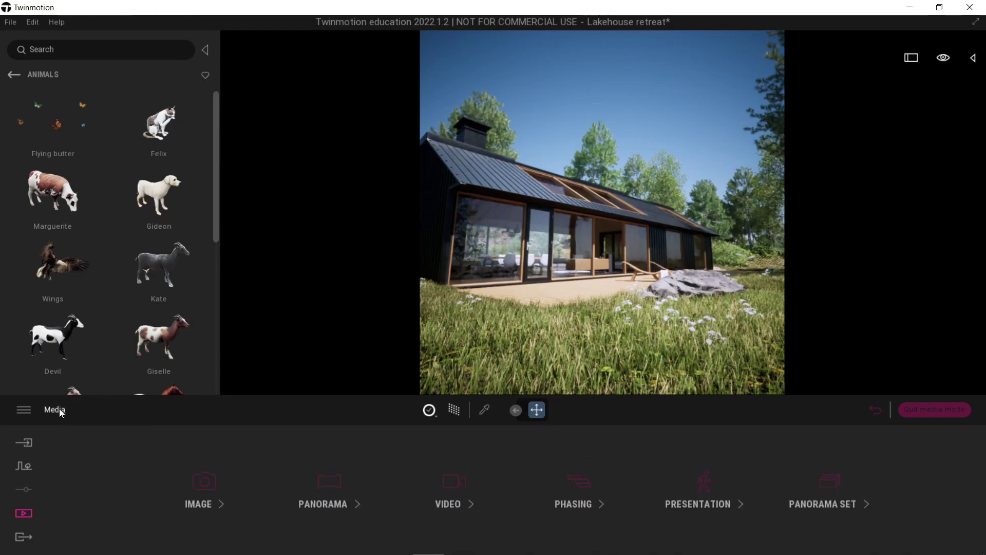
pyautogui.click(457, 486)
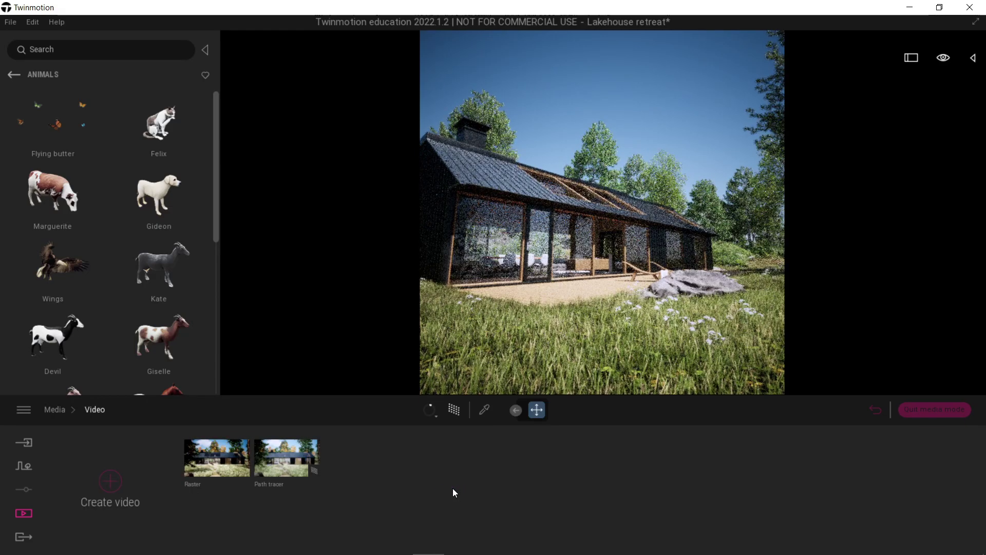
pyautogui.click(118, 484)
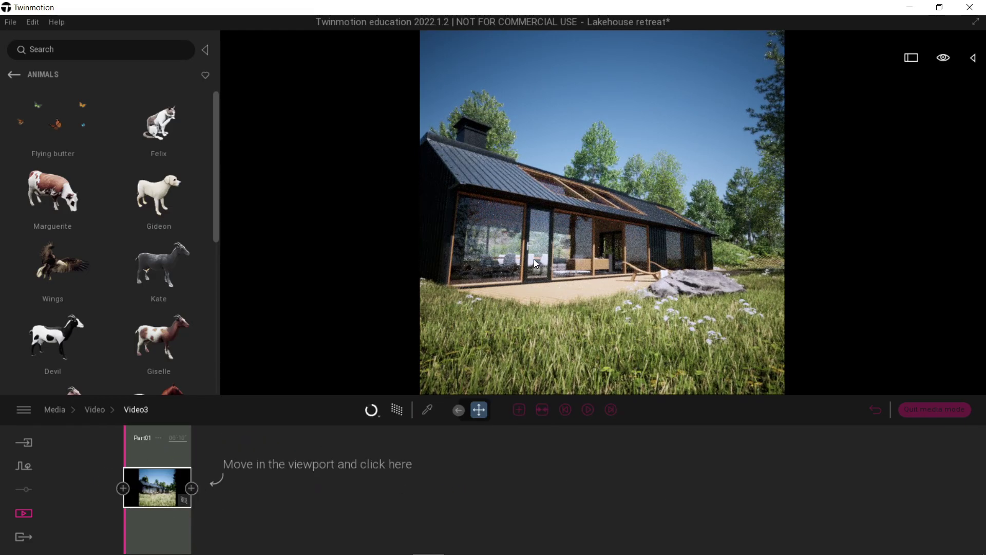
pyautogui.keyDown('shift'); pyautogui.moveTo(644, 288); pyautogui.dragTo(632, 286, button='middle'); pyautogui.keyUp('shift')
pyautogui.press('d')
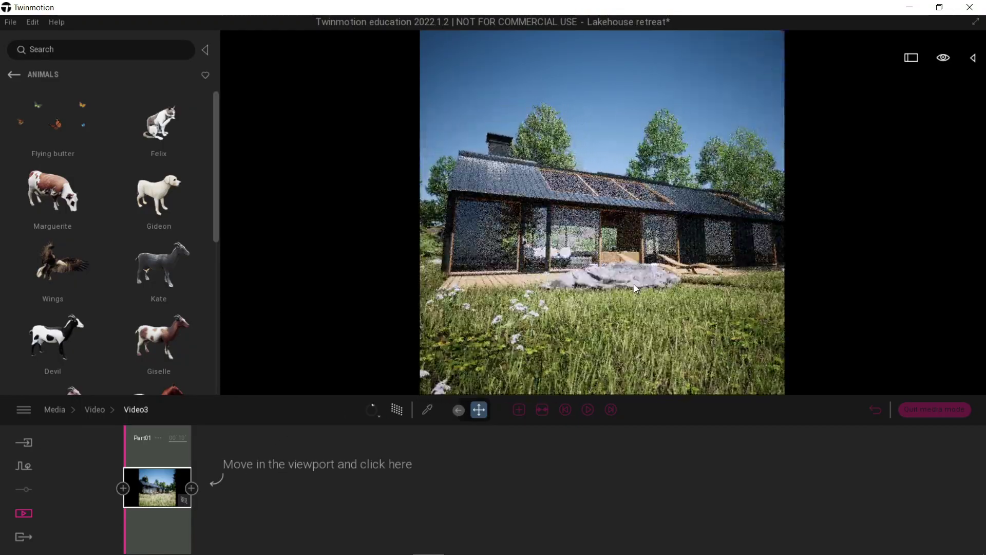
pyautogui.click(192, 488)
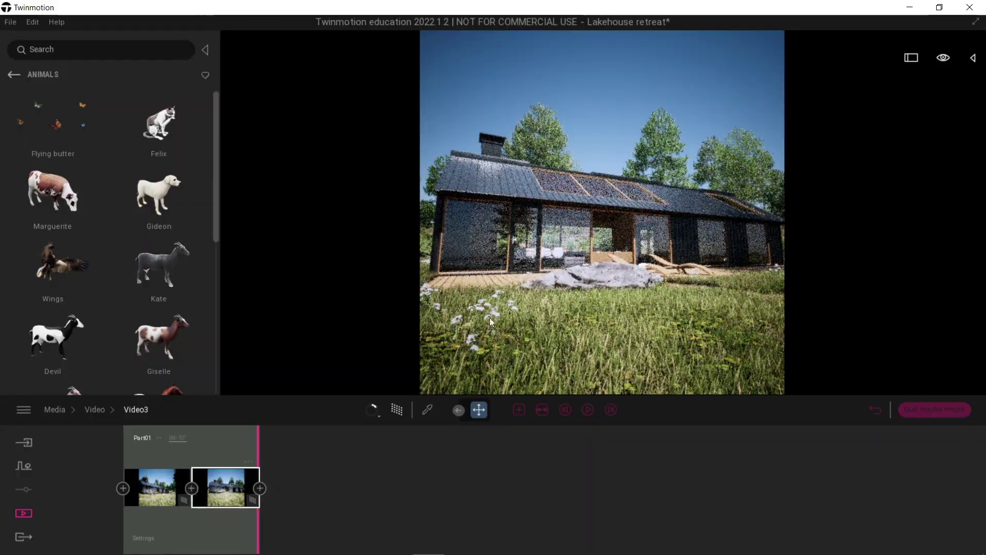
# Step: Preview the new video's camera movement from its first keyframe with the Path Tracer on
pyautogui.press('space')
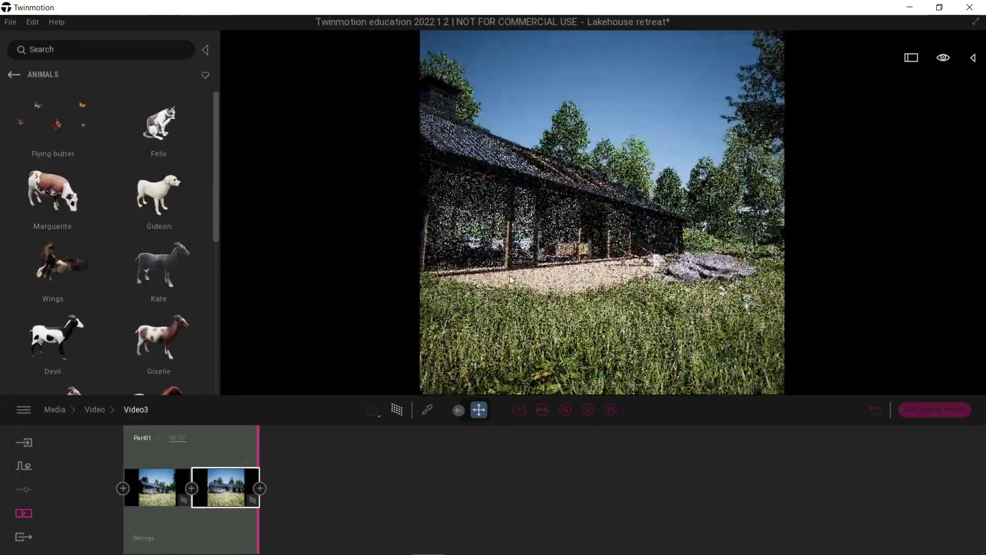
pyautogui.click(168, 485)
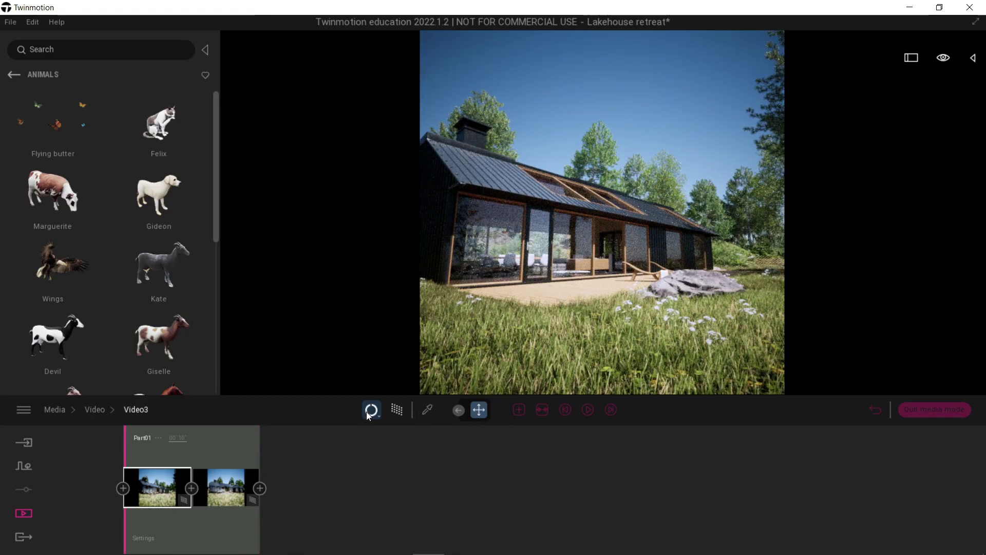
pyautogui.click(588, 410)
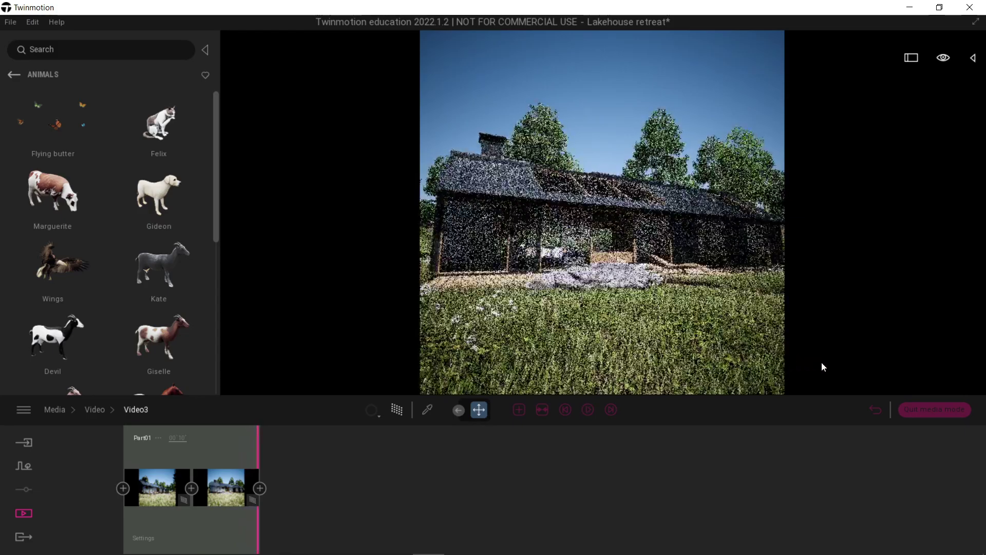
# Step: Leave media mode and select the Trial image and Video3 for local export
pyautogui.click(938, 412)
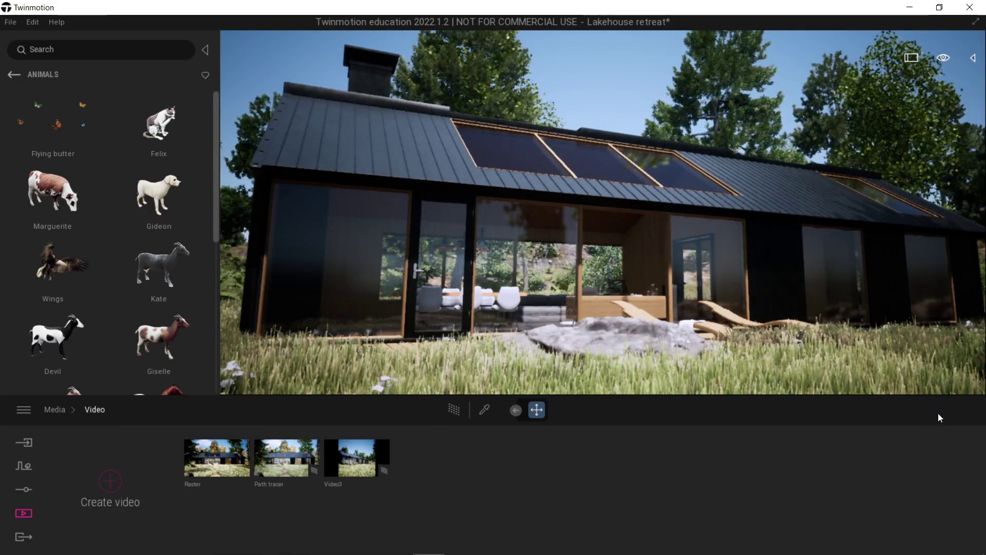
pyautogui.click(24, 537)
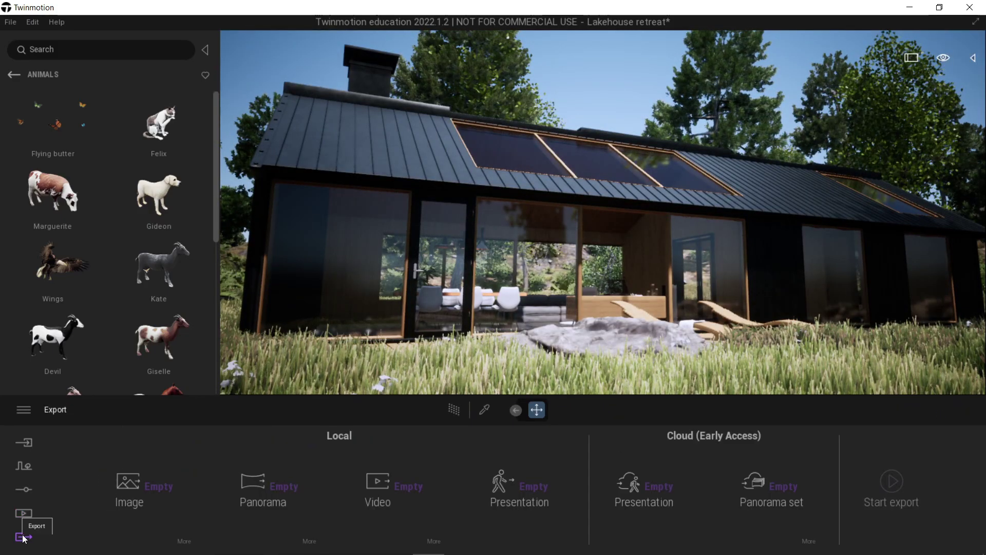
pyautogui.click(150, 501)
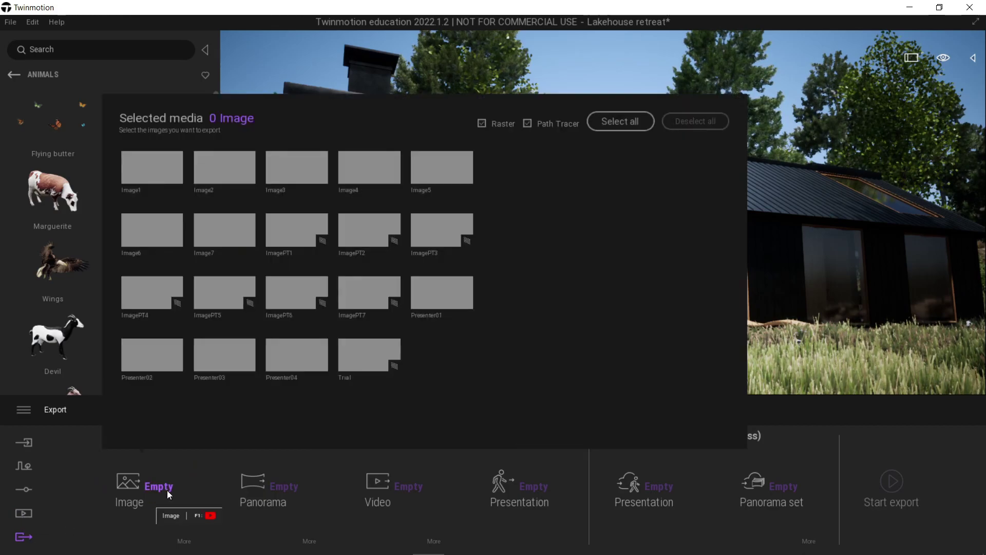
pyautogui.click(394, 369)
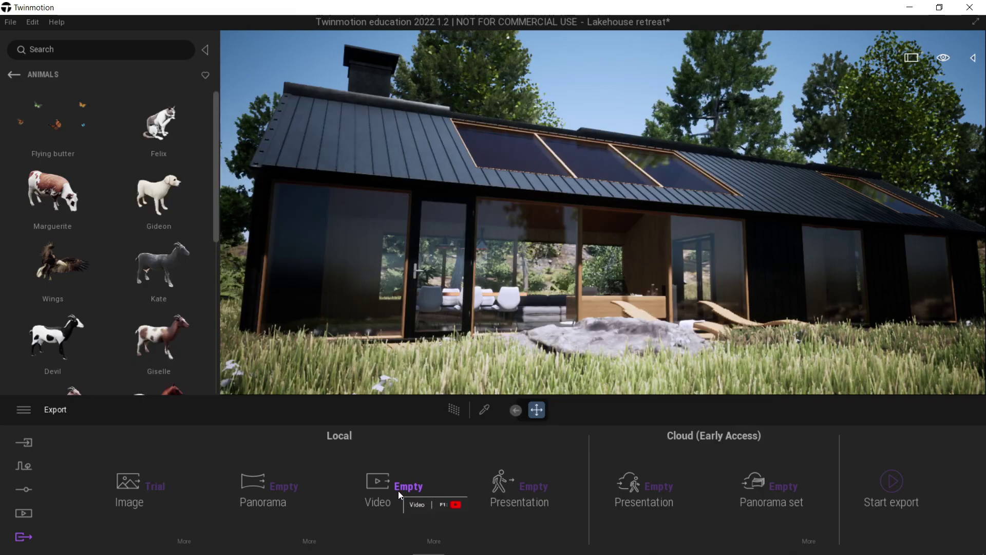
pyautogui.click(400, 492)
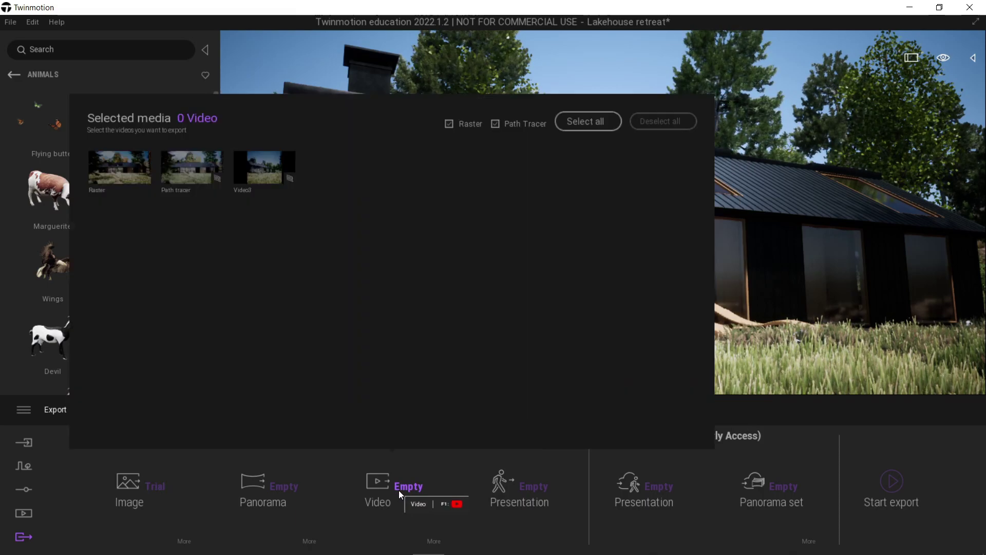
pyautogui.click(286, 180)
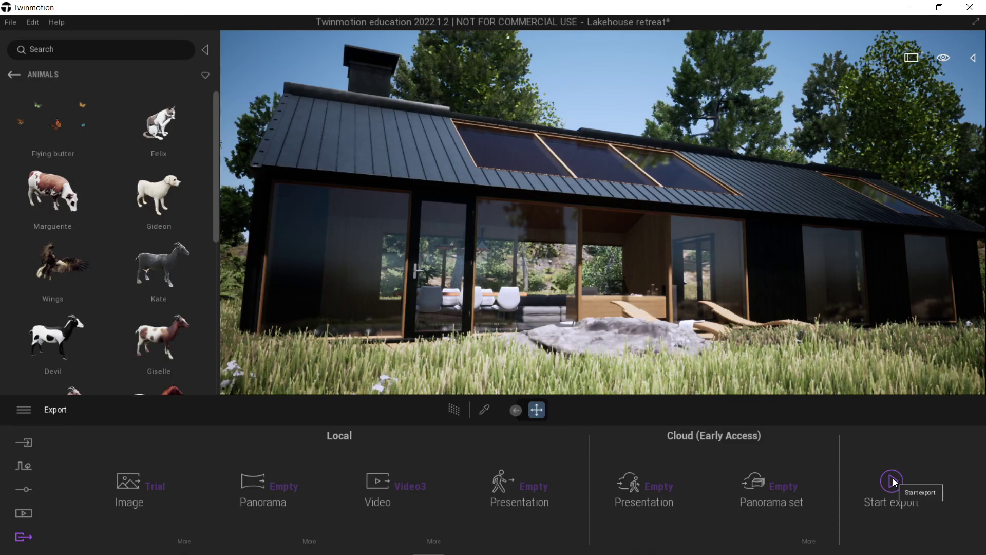
# Step: Start the export of the selected image and video to a local folder
pyautogui.click(894, 481)
pyautogui.click(291, 202)
pyautogui.click(623, 351)
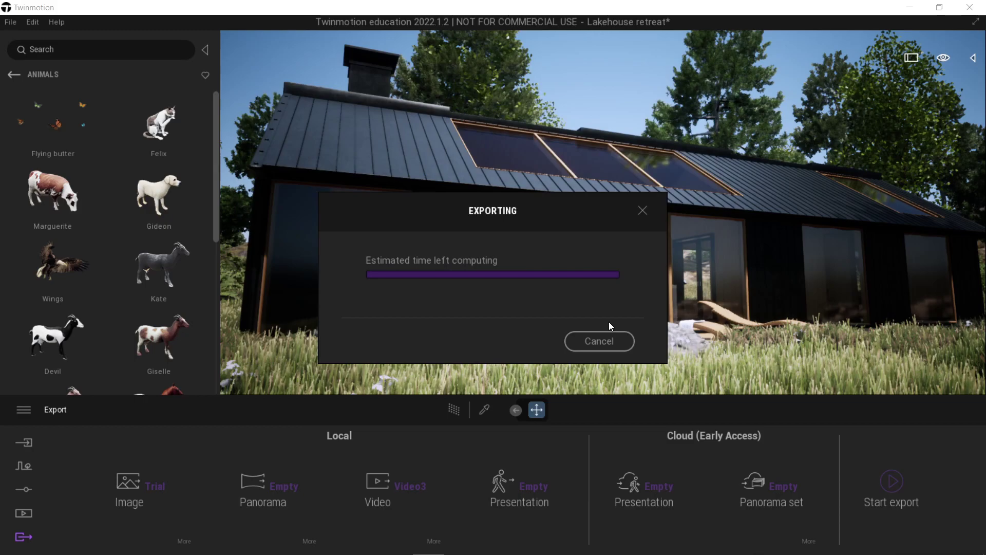